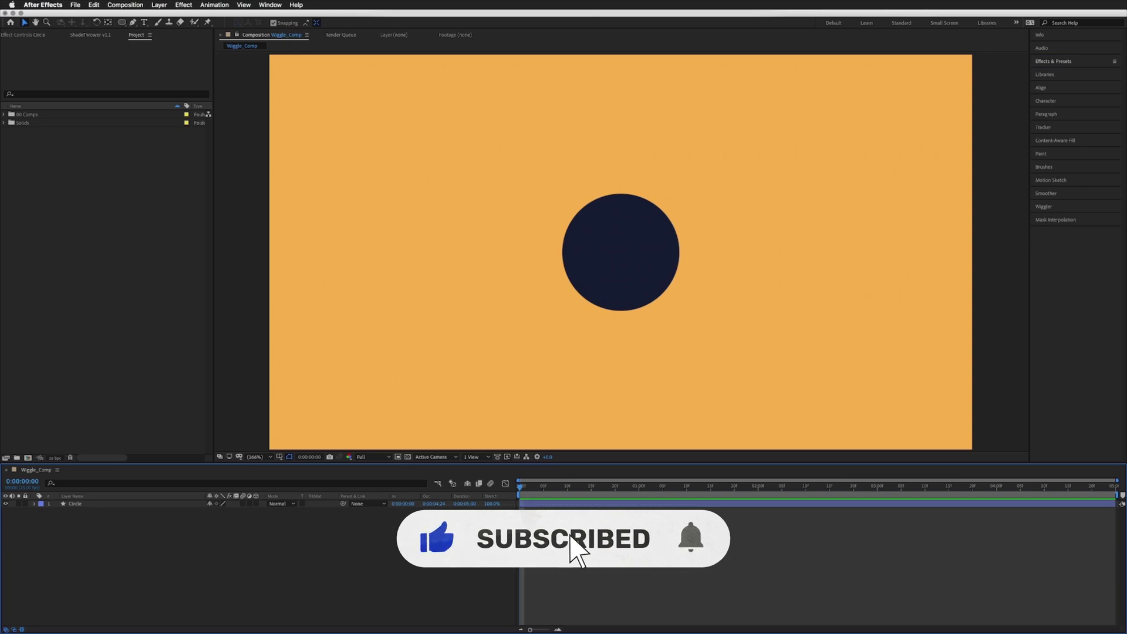
Step: Add a wiggle expression to the Circle layer's Position property
{"action": "left_click", "coordinate": [77, 505]}
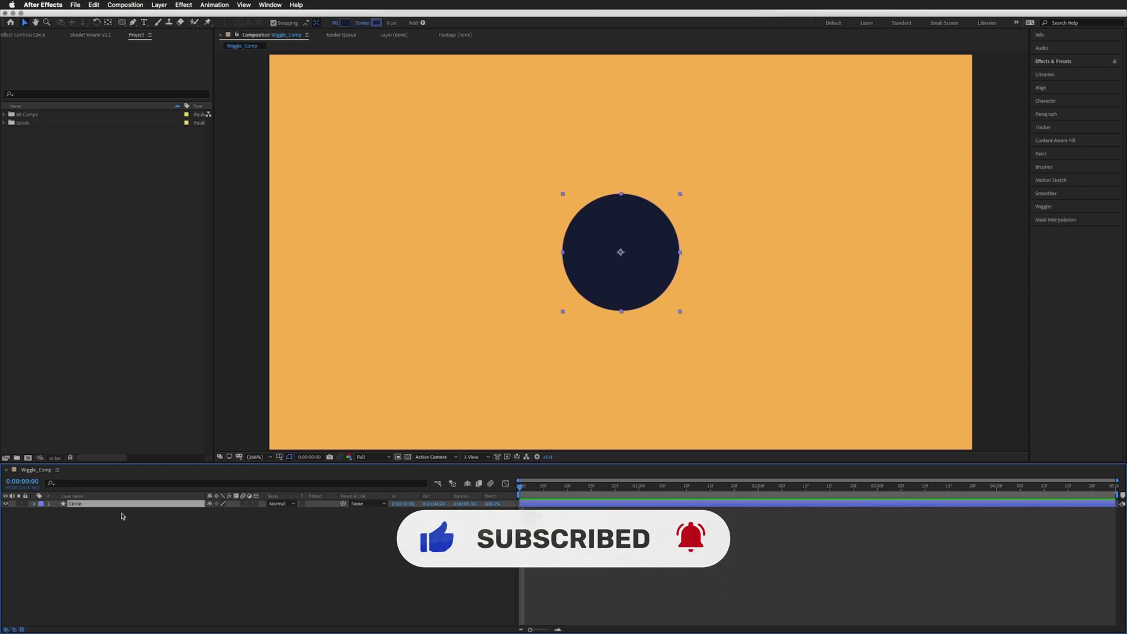
{"action": "key", "text": "p"}
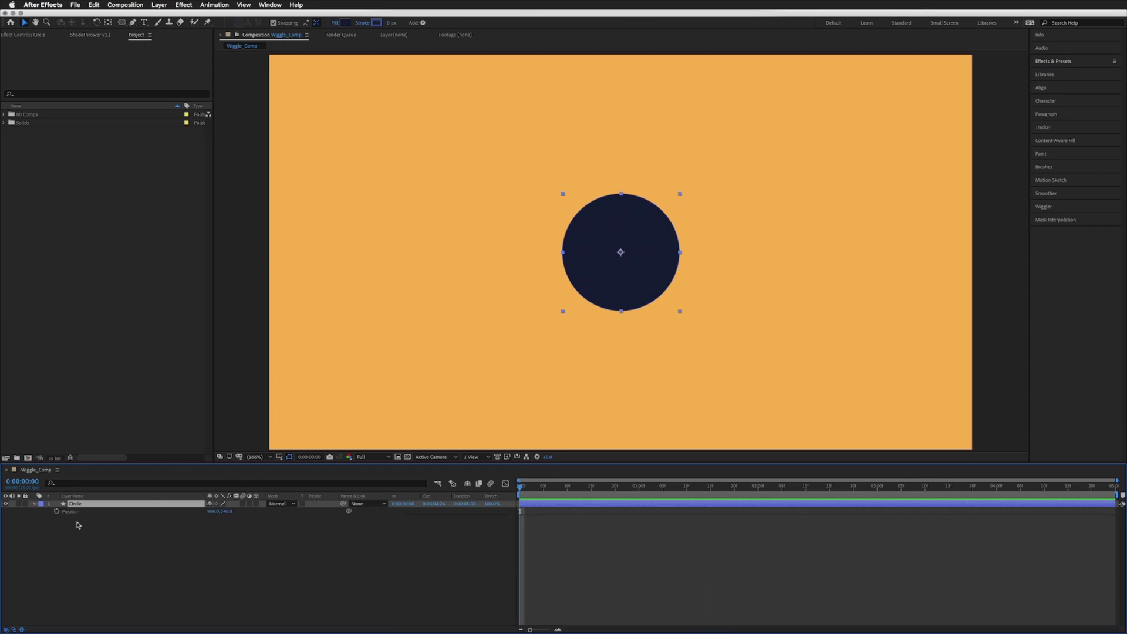
{"action": "left_click", "coordinate": [58, 512], "text": "alt"}
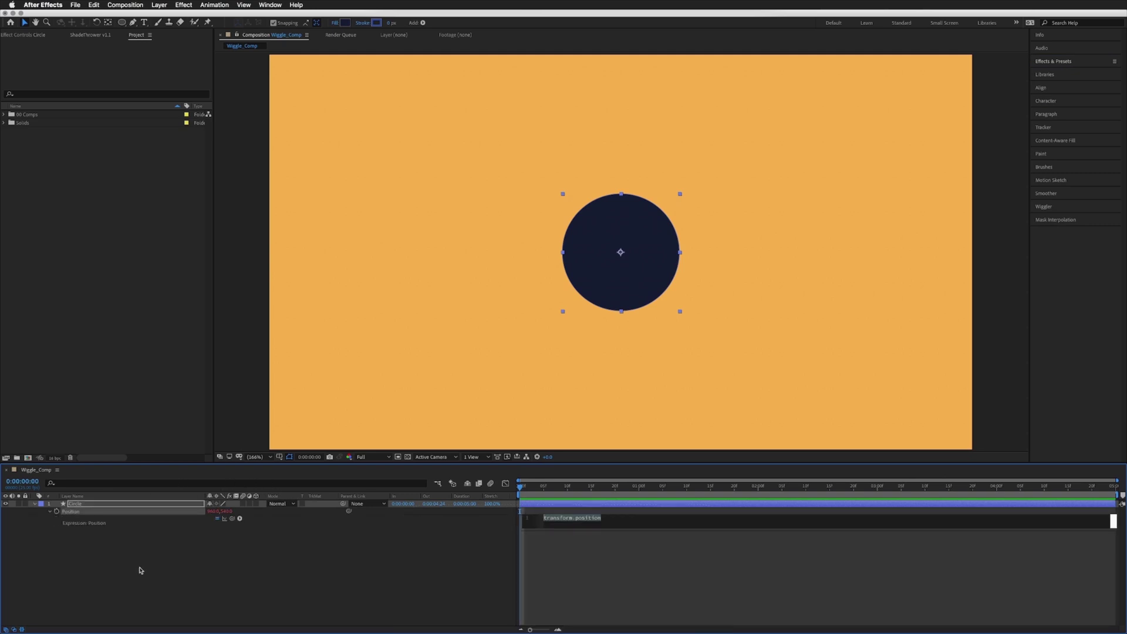
{"action": "type", "text": "wigg"}
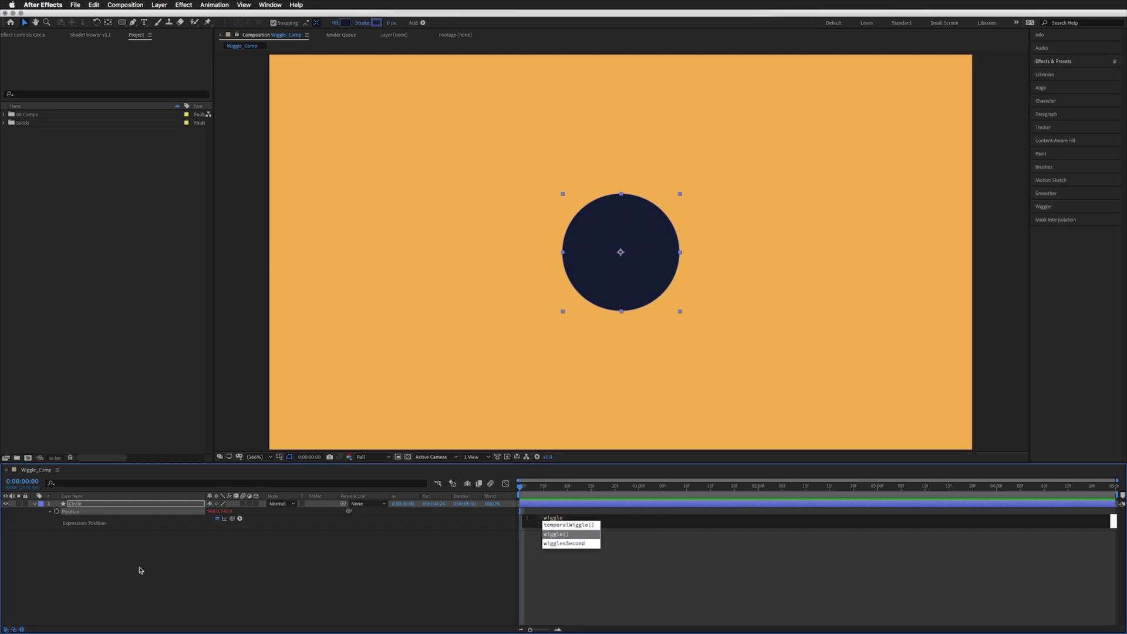
{"action": "type", "text": "le"}
{"action": "key", "text": "Return"}
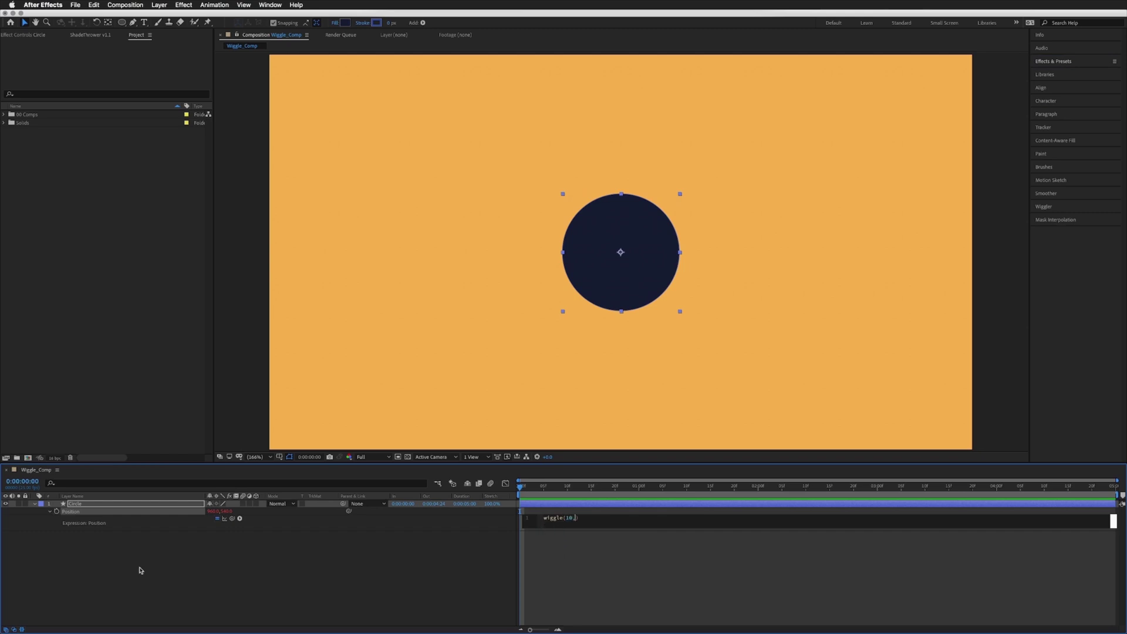
{"action": "left_click", "coordinate": [141, 570]}
Step: Preview the jittering circle, then return to frame 0 with Circle selected
{"action": "key", "text": "space"}
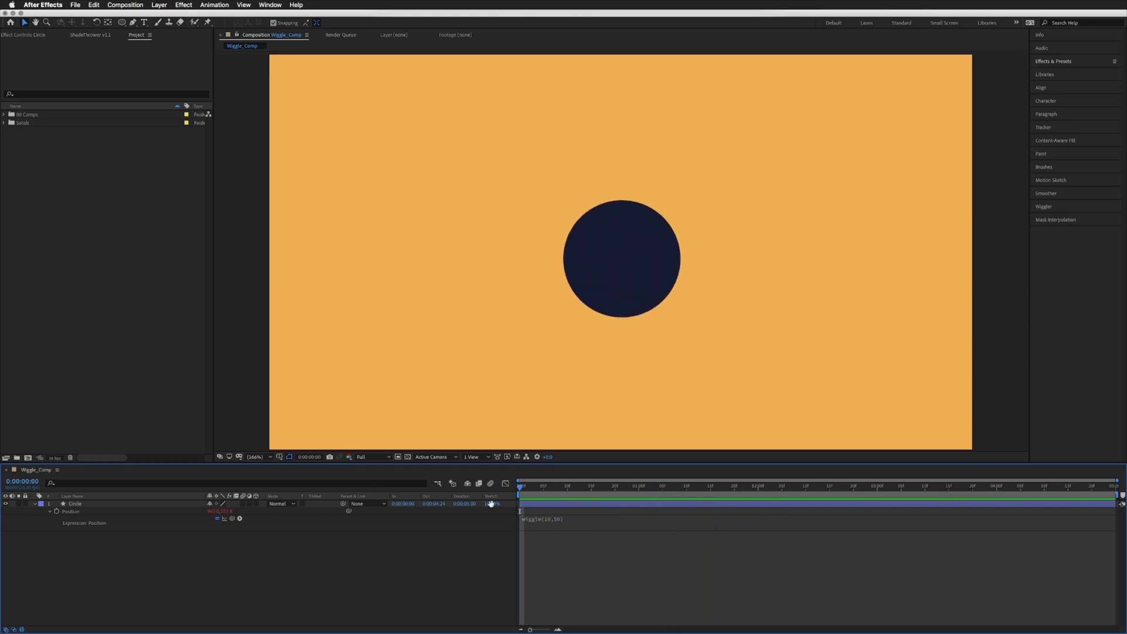
{"action": "left_click_drag", "start_coordinate": [681, 488], "coordinate": [509, 498]}
{"action": "left_click", "coordinate": [524, 505]}
Step: Search Effects & Presets for 'slider' and apply Slider Control to the Circle layer
{"action": "left_click", "coordinate": [88, 524]}
{"action": "left_click", "coordinate": [1055, 62]}
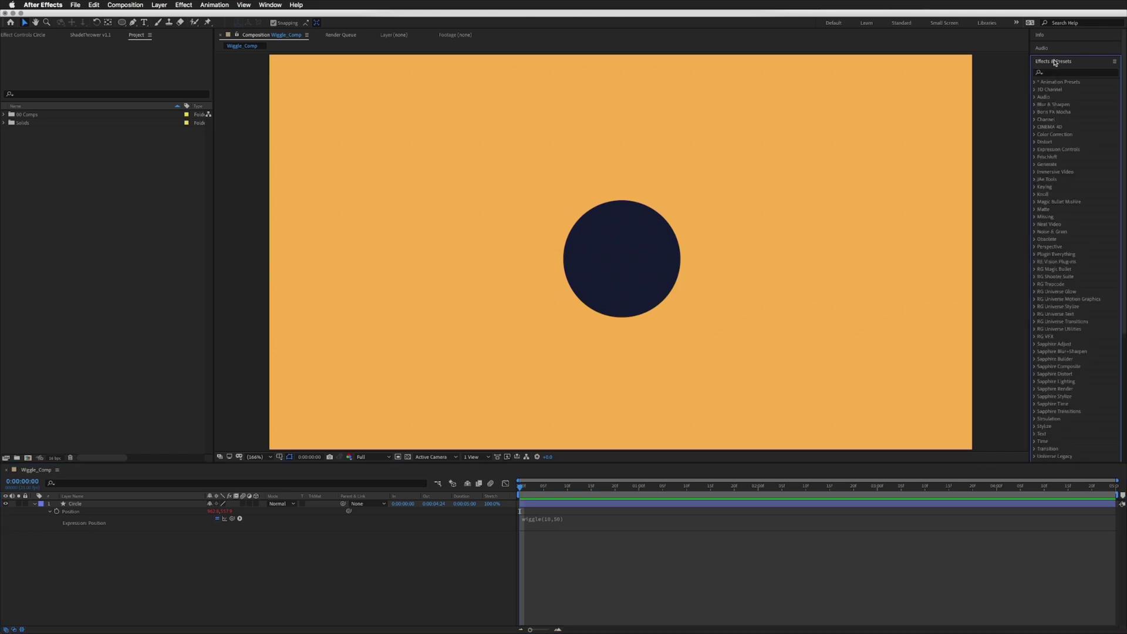
{"action": "left_click", "coordinate": [1064, 73]}
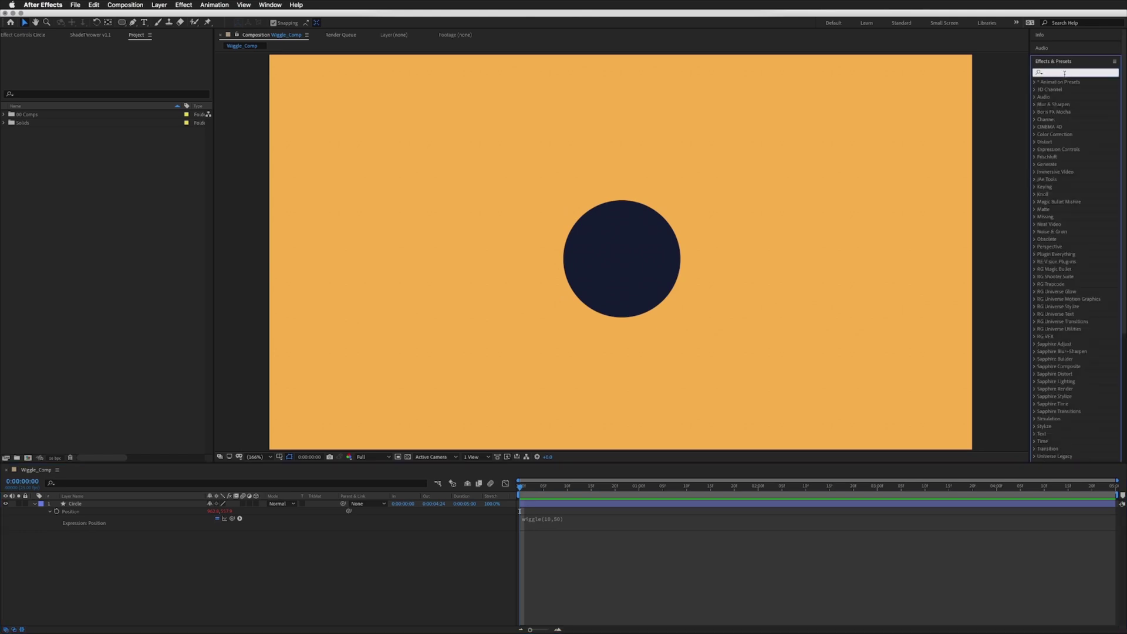
{"action": "type", "text": "slider"}
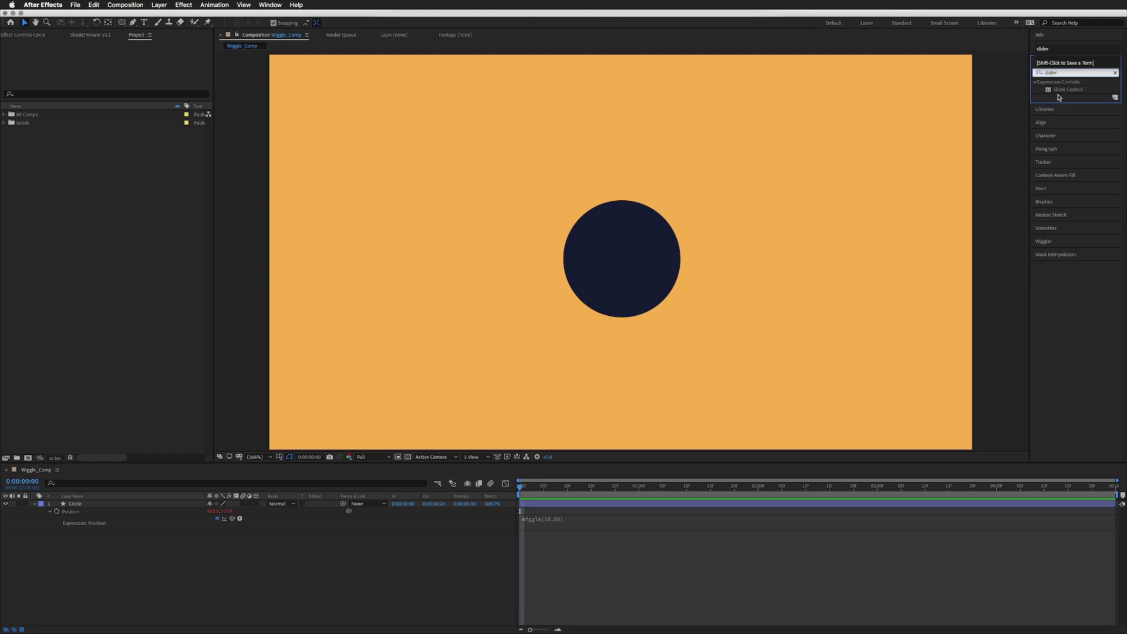
{"action": "left_click_drag", "start_coordinate": [1064, 90], "coordinate": [80, 512]}
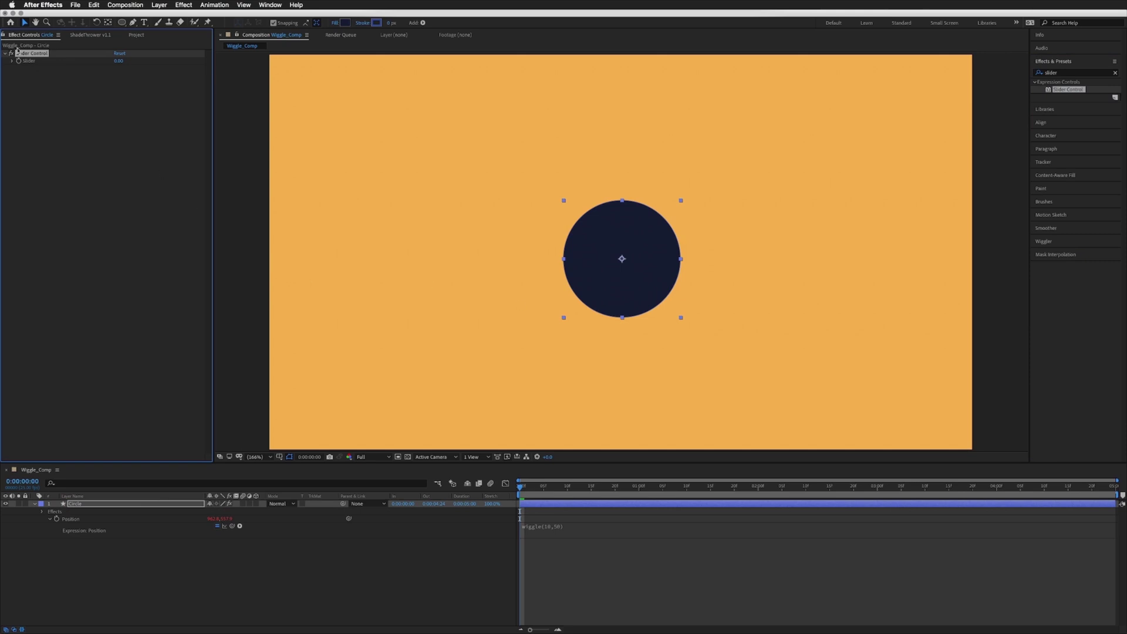
Step: Duplicate the slider effect and rename the first copy x
{"action": "key", "text": "super+d"}
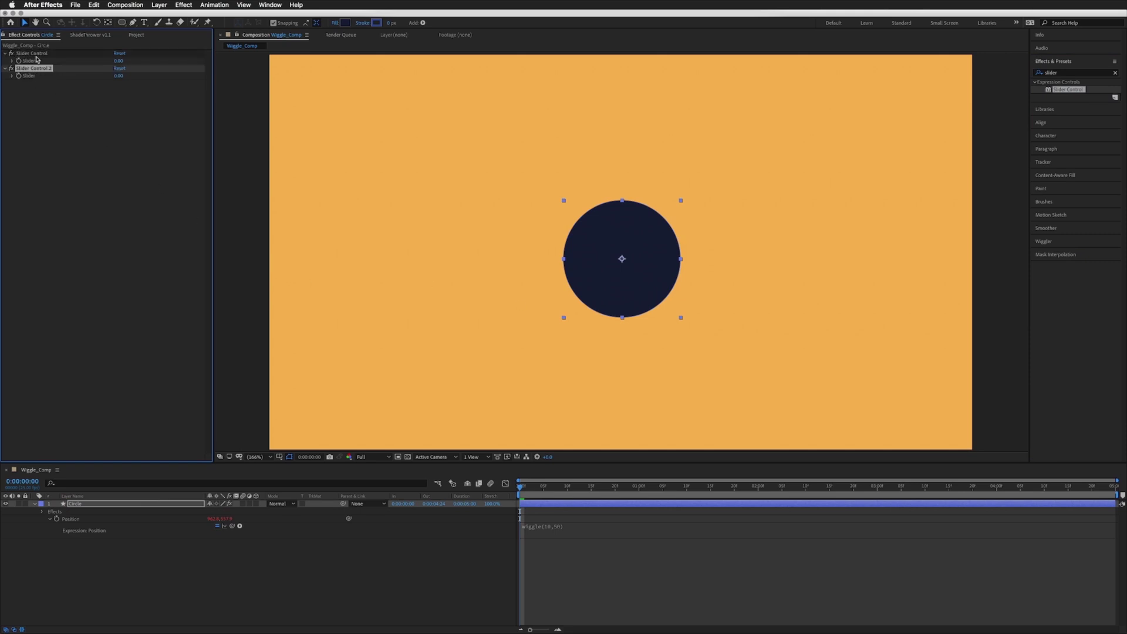
{"action": "left_click", "coordinate": [38, 54]}
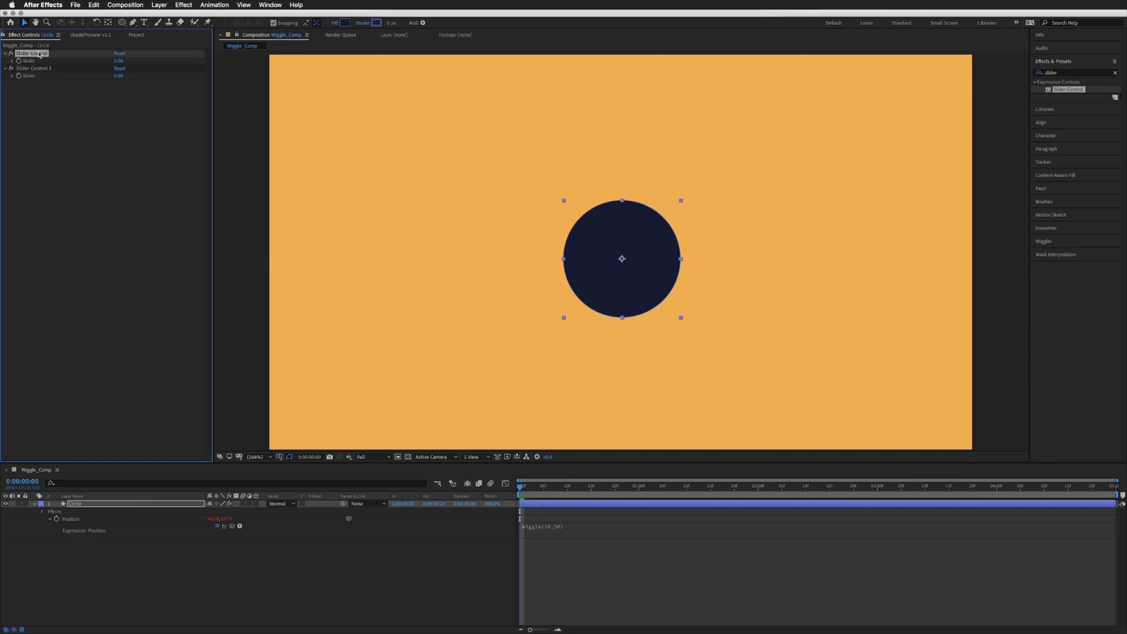
{"action": "type", "text": "x"}
{"action": "left_click", "coordinate": [46, 70]}
{"action": "key", "text": "Return"}
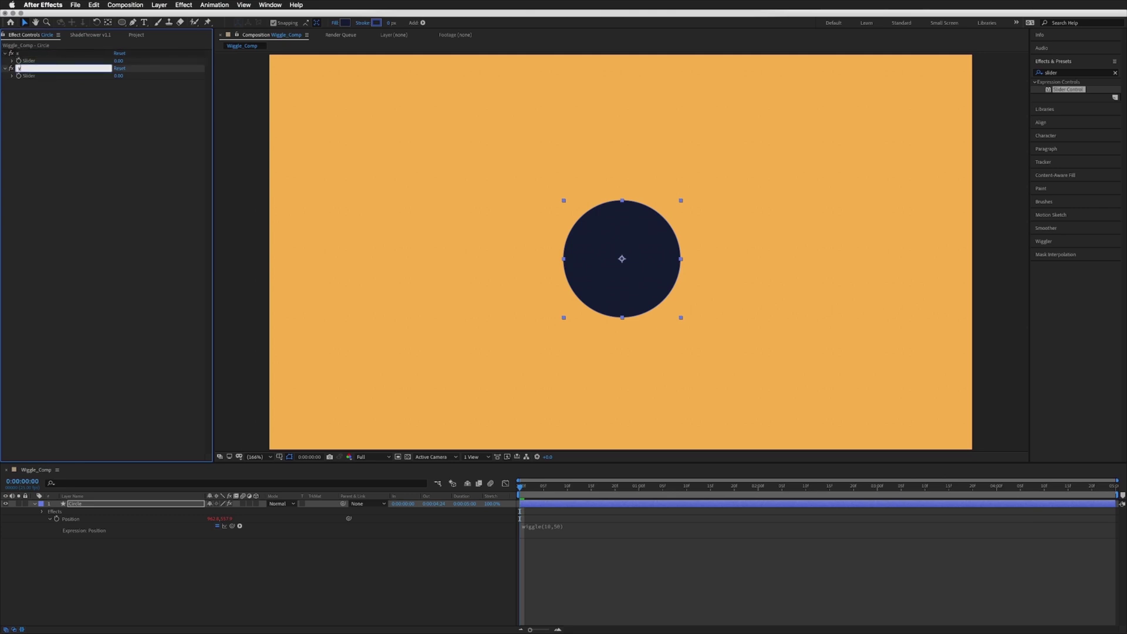
Step: Name the second slider y and twirl open Effects, x and y in the timeline
{"action": "type", "text": "y"}
{"action": "left_click", "coordinate": [85, 516]}
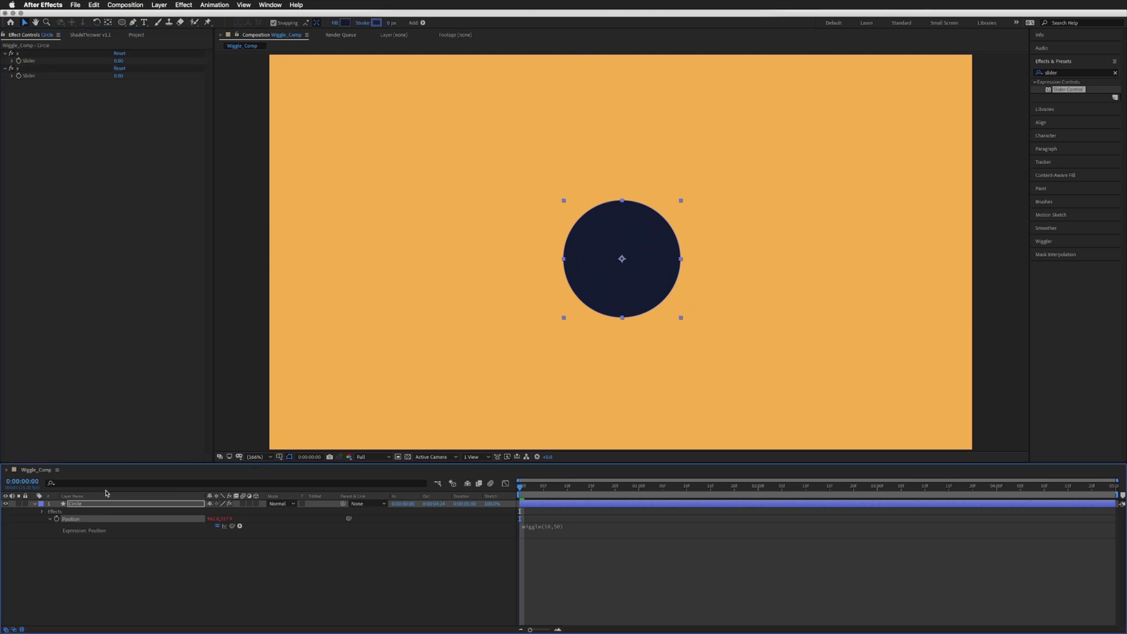
{"action": "left_click", "coordinate": [83, 506]}
{"action": "left_click", "coordinate": [42, 511]}
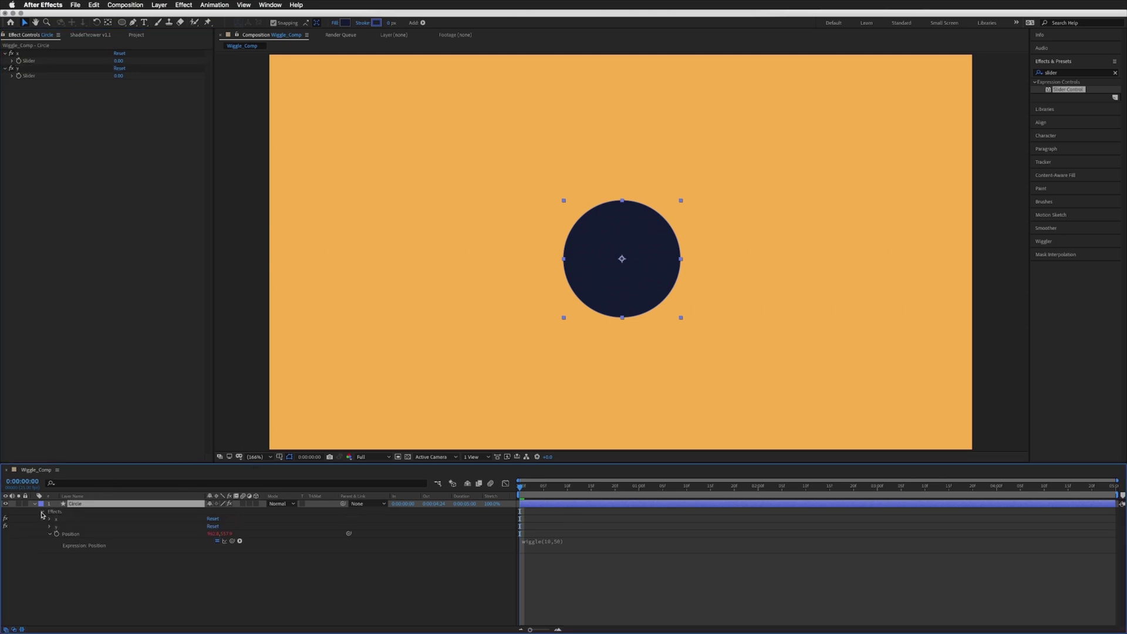
{"action": "left_click", "coordinate": [49, 519]}
{"action": "left_click", "coordinate": [49, 541]}
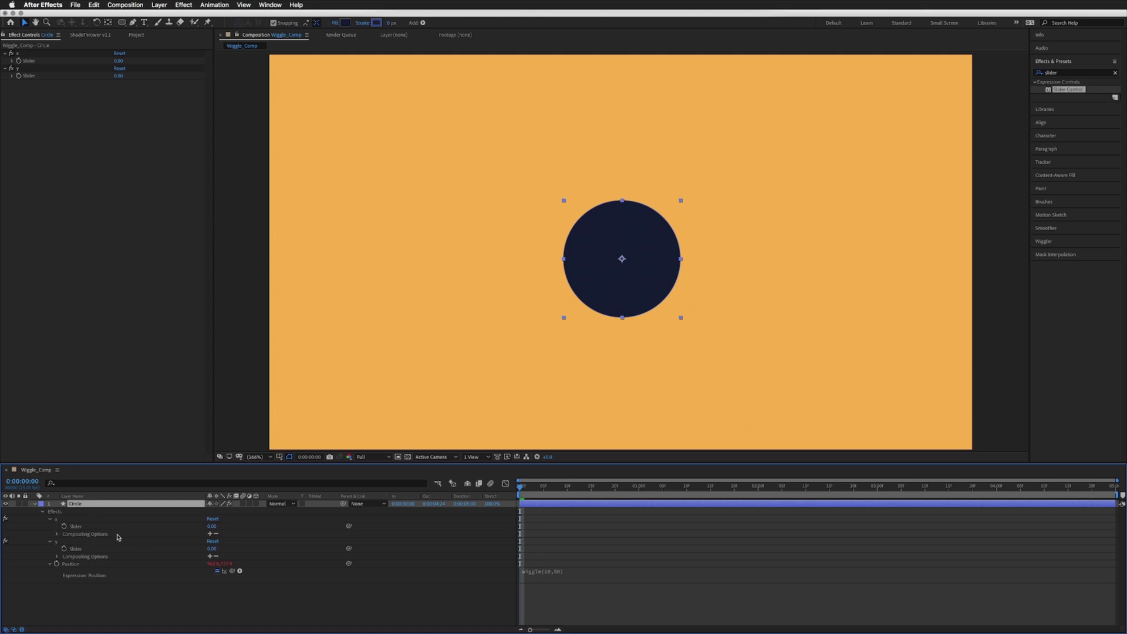
Step: Add expression lines defining x and y, pick-whipped to the x and y Slider values
{"action": "left_click", "coordinate": [547, 574]}
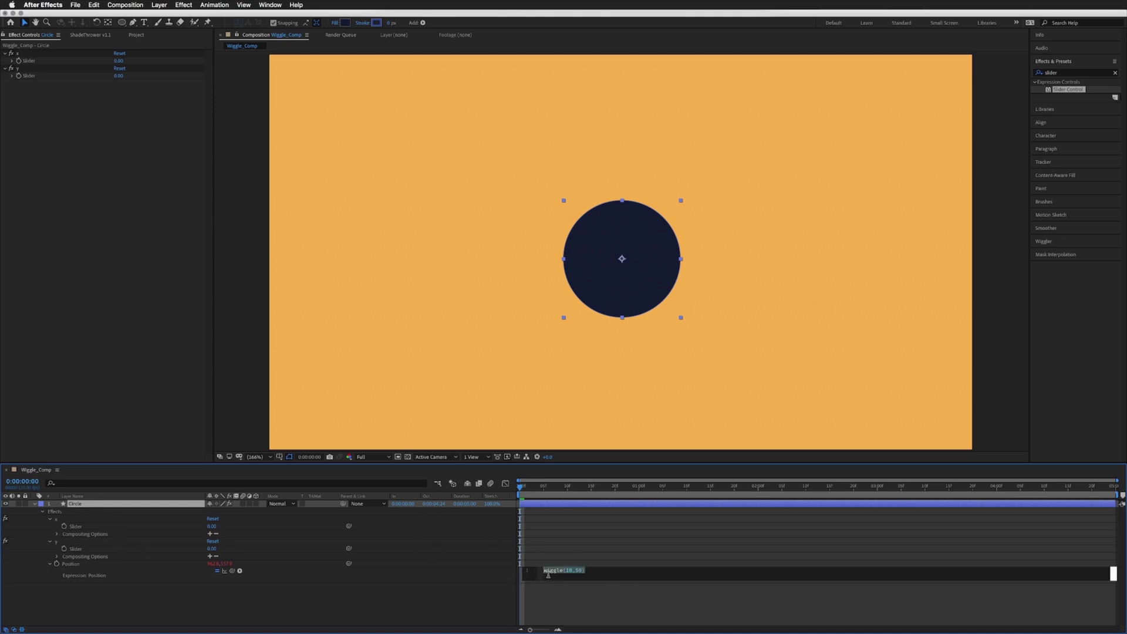
{"action": "left_click", "coordinate": [543, 571]}
{"action": "key", "text": "Return"}
{"action": "type", "text": "x ="}
{"action": "left_click_drag", "start_coordinate": [233, 571], "coordinate": [80, 528]}
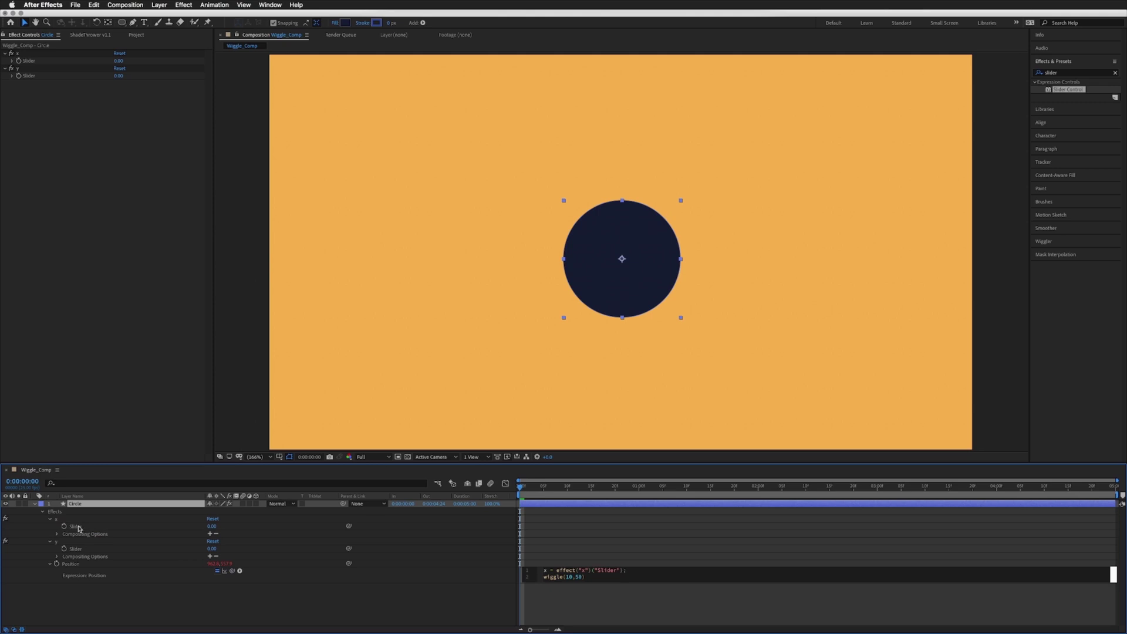
{"action": "type", "text": ";"}
{"action": "key", "text": "Return"}
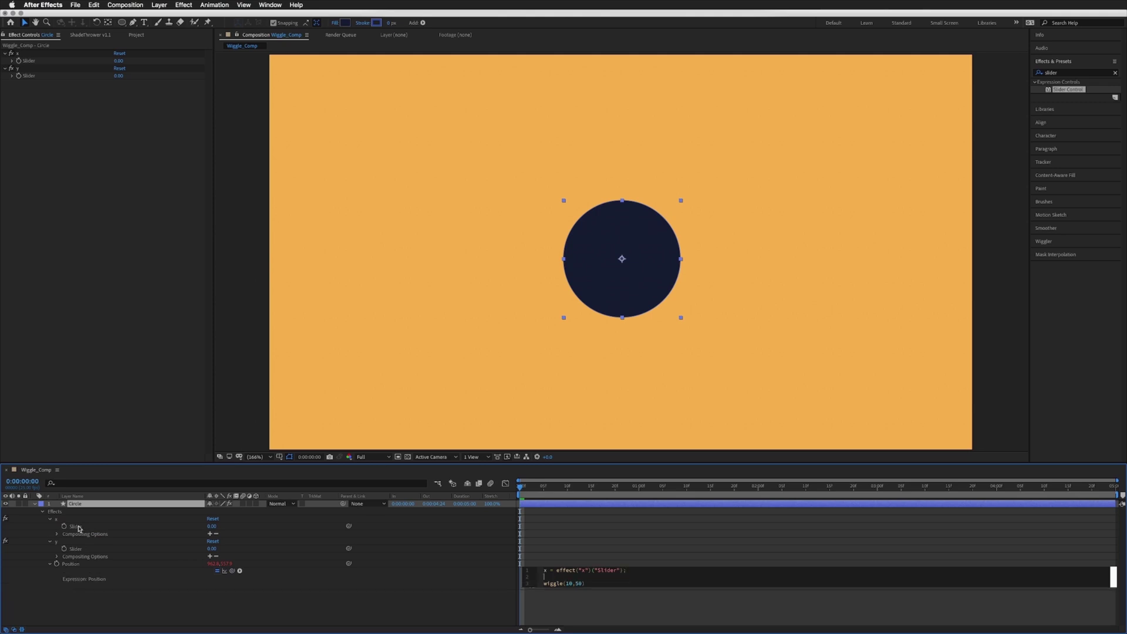
{"action": "type", "text": "y ="}
{"action": "left_click_drag", "start_coordinate": [229, 573], "coordinate": [81, 550]}
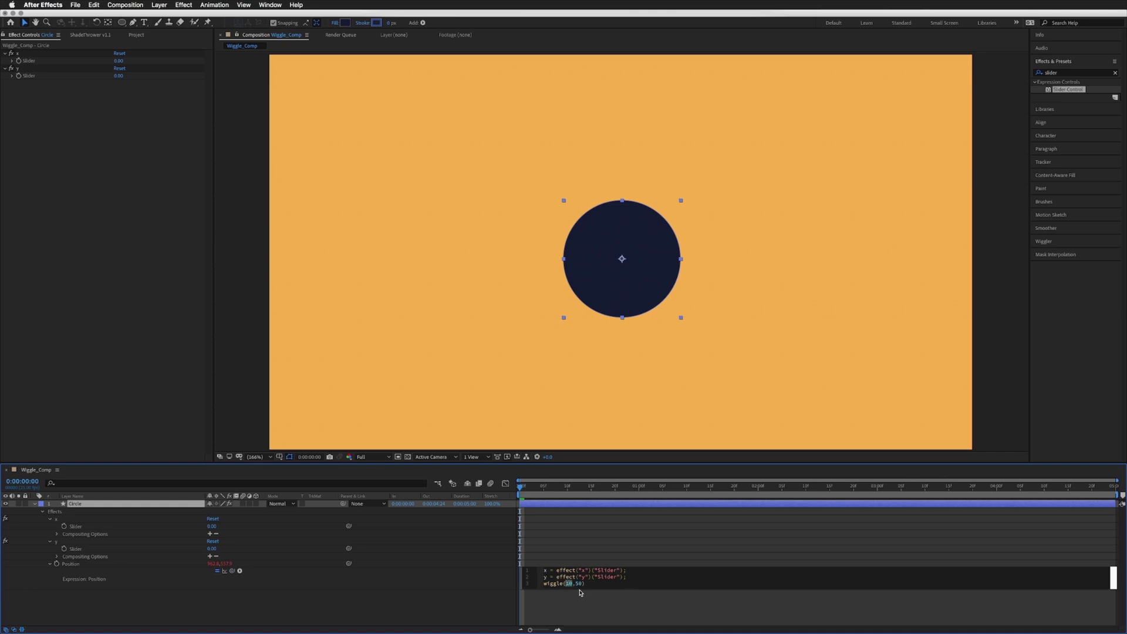
Step: Change the wiggle call to wiggle(x,y) and preview the animation
{"action": "type", "text": "x"}
{"action": "key", "text": "Escape"}
{"action": "type", "text": "y"}
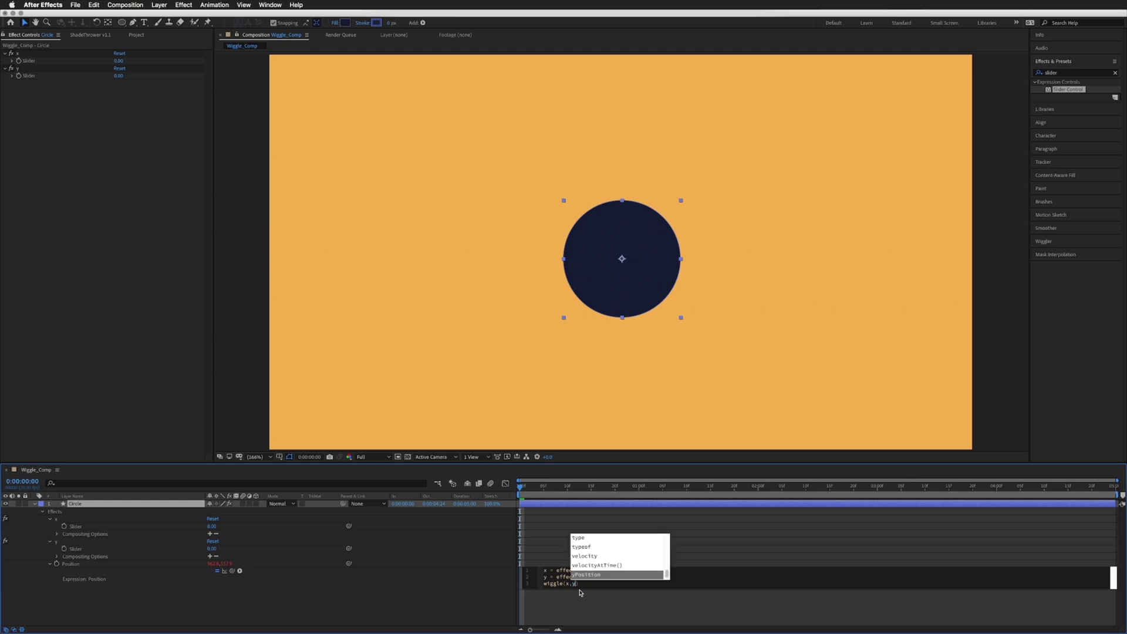
{"action": "left_click", "coordinate": [548, 523]}
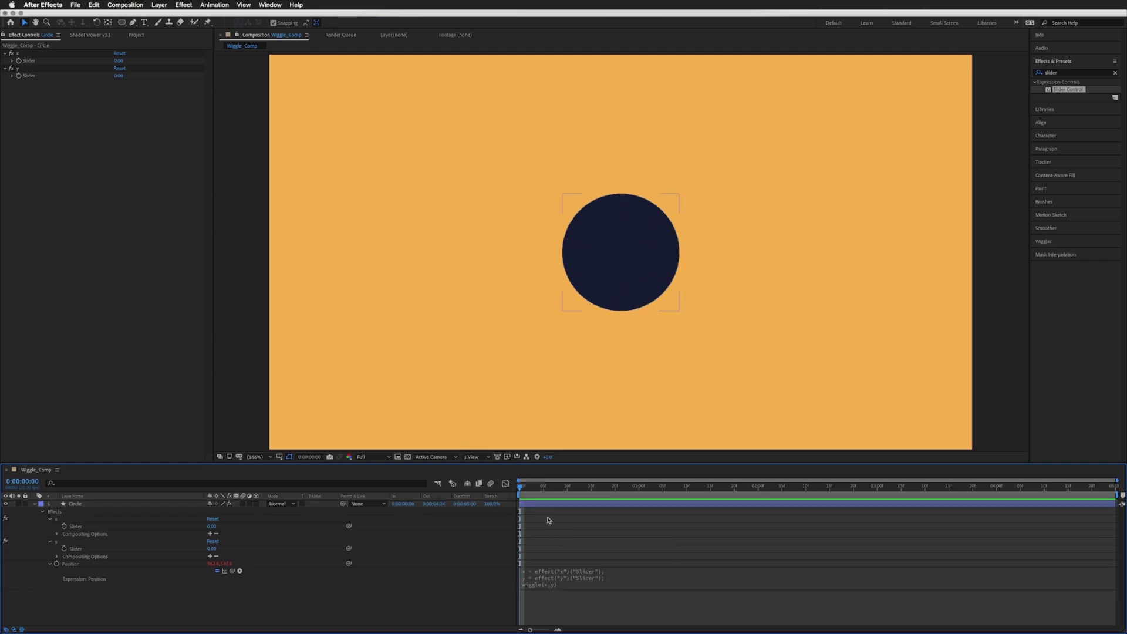
{"action": "key", "text": "space"}
{"action": "key", "text": "space"}
Step: Set the x slider value to 10
{"action": "left_click", "coordinate": [76, 511]}
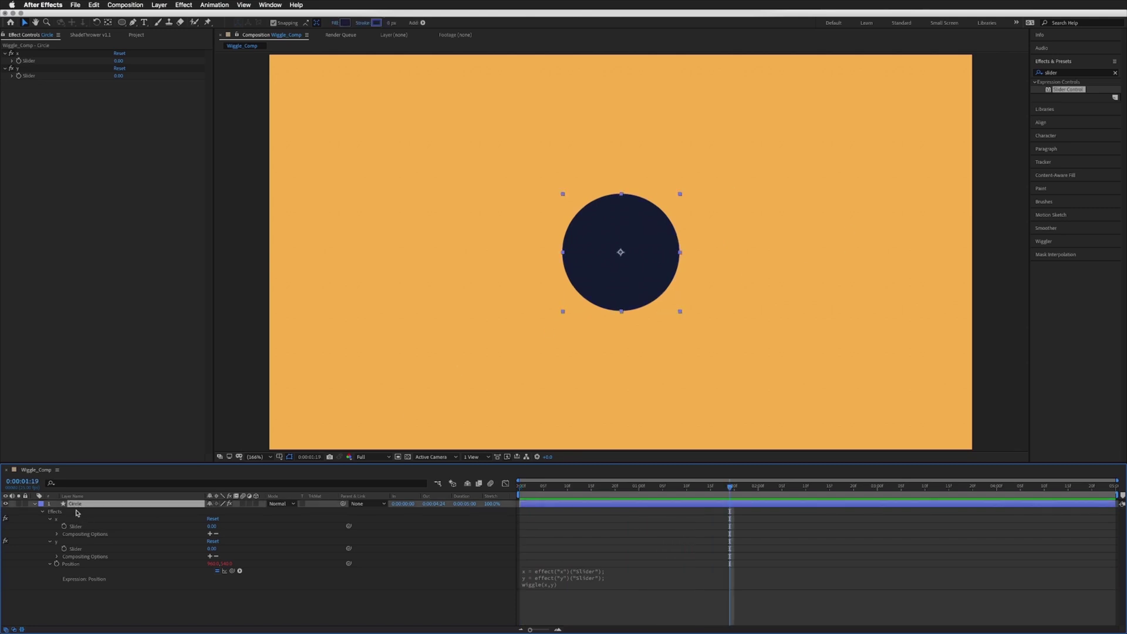
{"action": "left_click", "coordinate": [120, 60]}
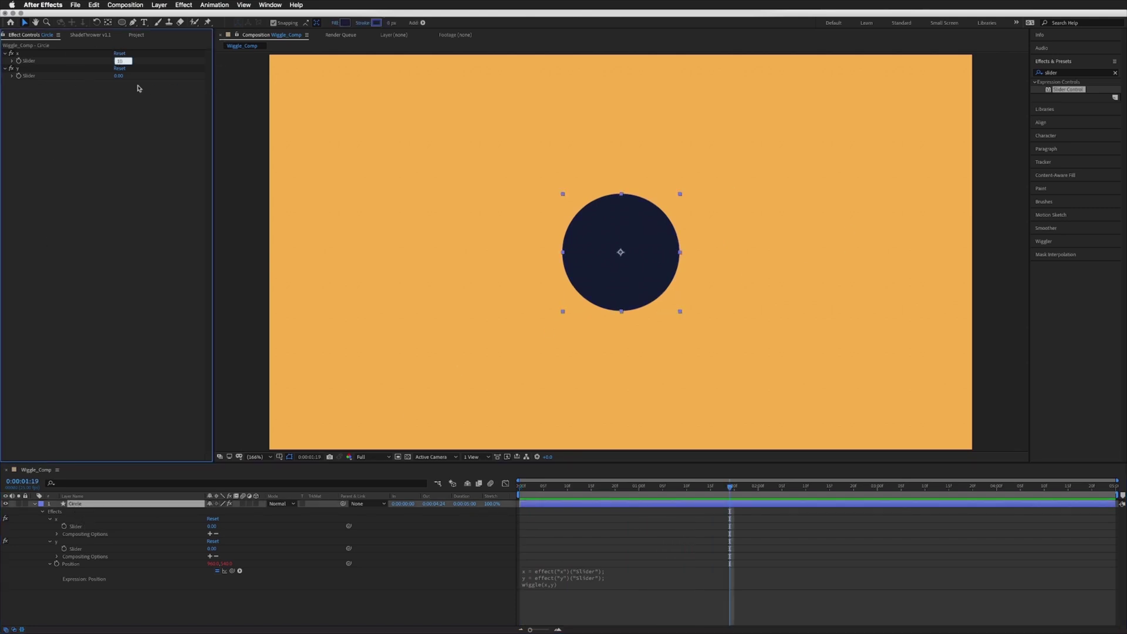
{"action": "left_click", "coordinate": [119, 75]}
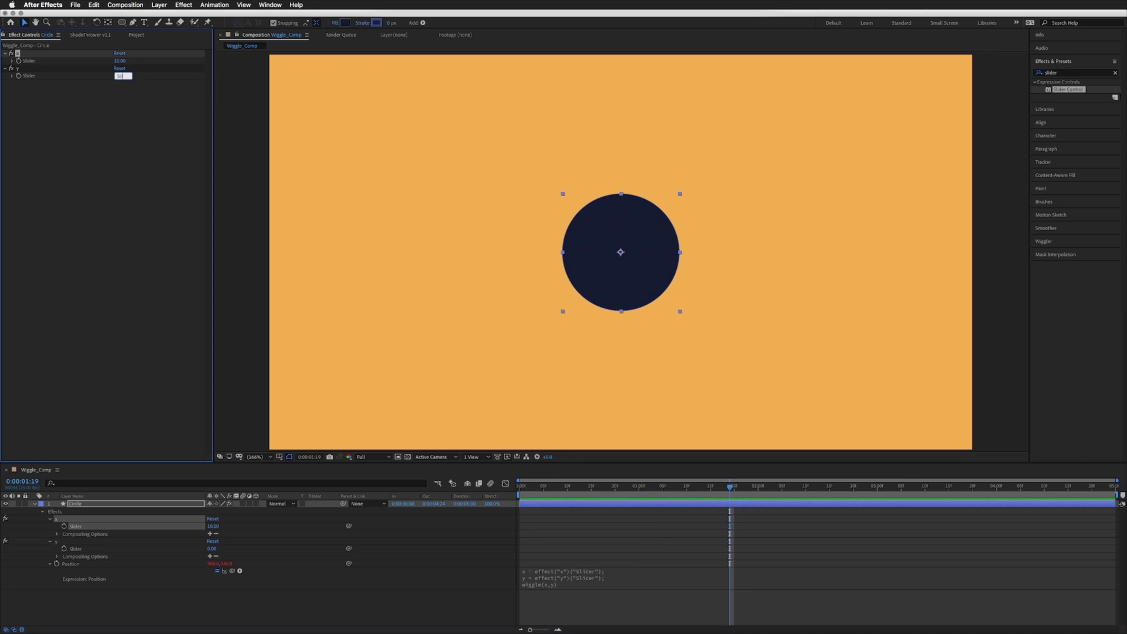
Step: Set the y slider to 50 and preview the stronger wiggle
{"action": "key", "text": "Return"}
{"action": "left_click", "coordinate": [624, 517]}
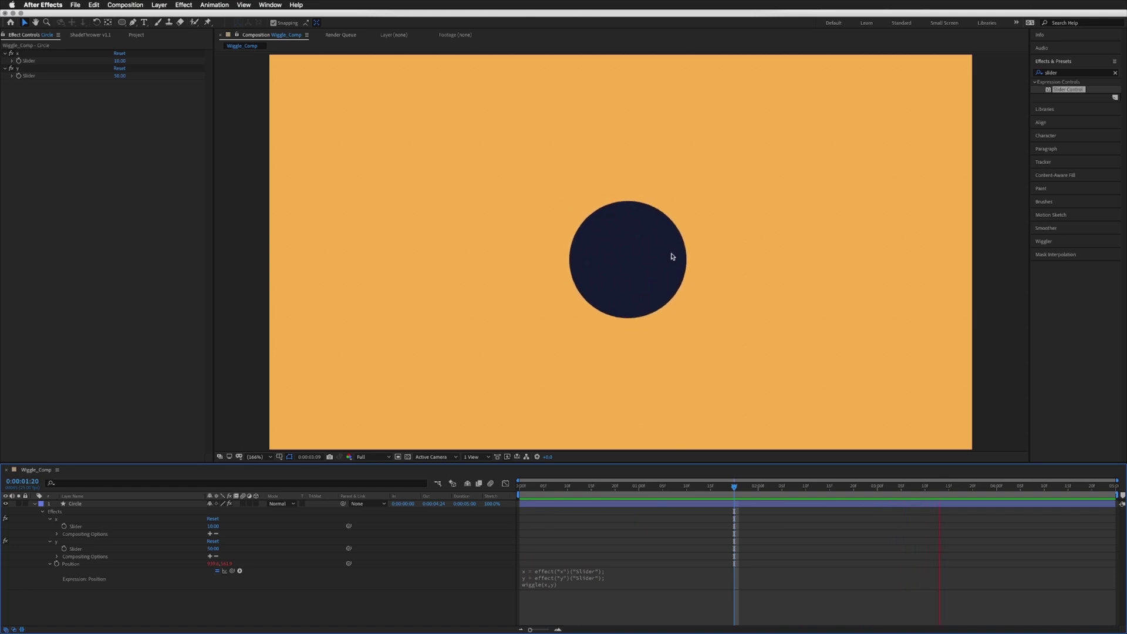
{"action": "key", "text": "space"}
Step: Scrub to the 1-second mark and inspect the x and y Slider properties
{"action": "left_click", "coordinate": [108, 521]}
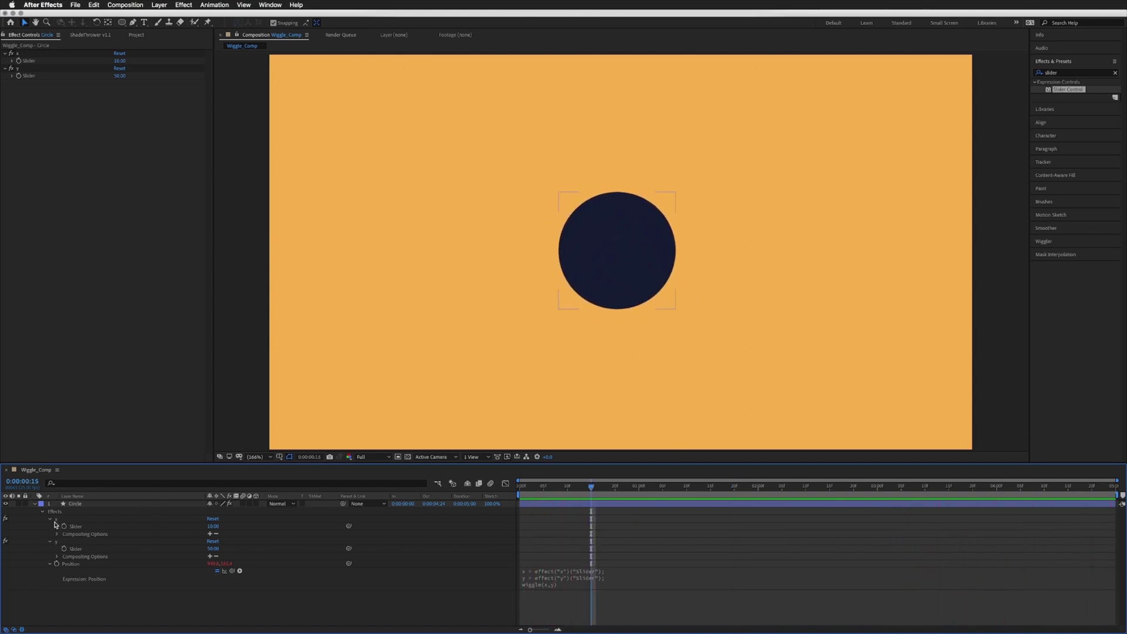
{"action": "left_click", "coordinate": [71, 540]}
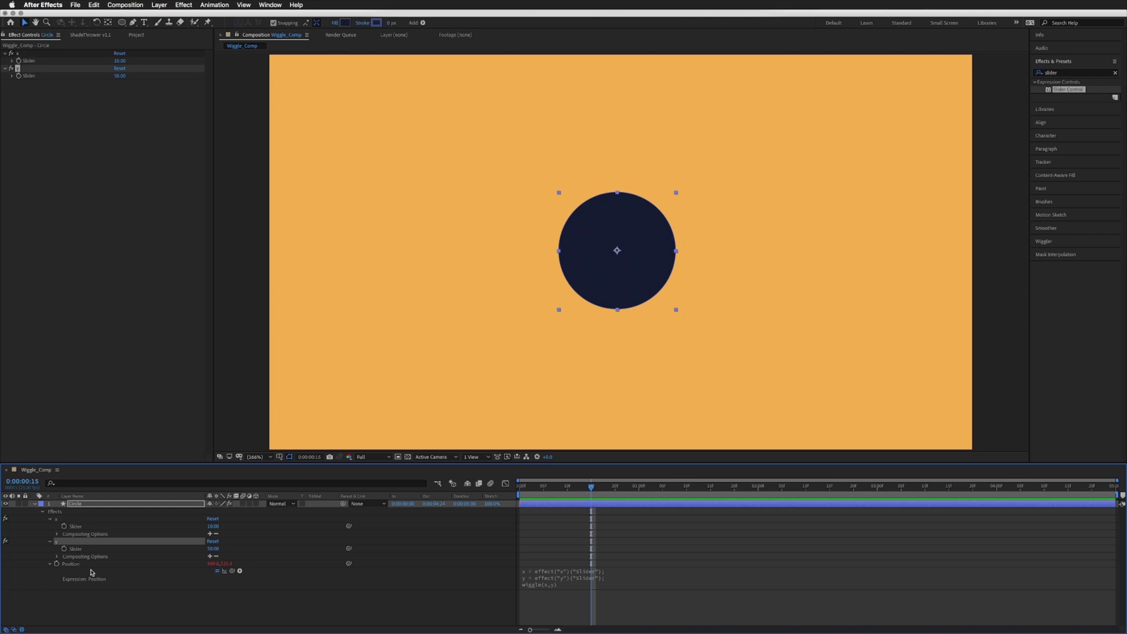
{"action": "left_click_drag", "start_coordinate": [591, 490], "coordinate": [660, 499]}
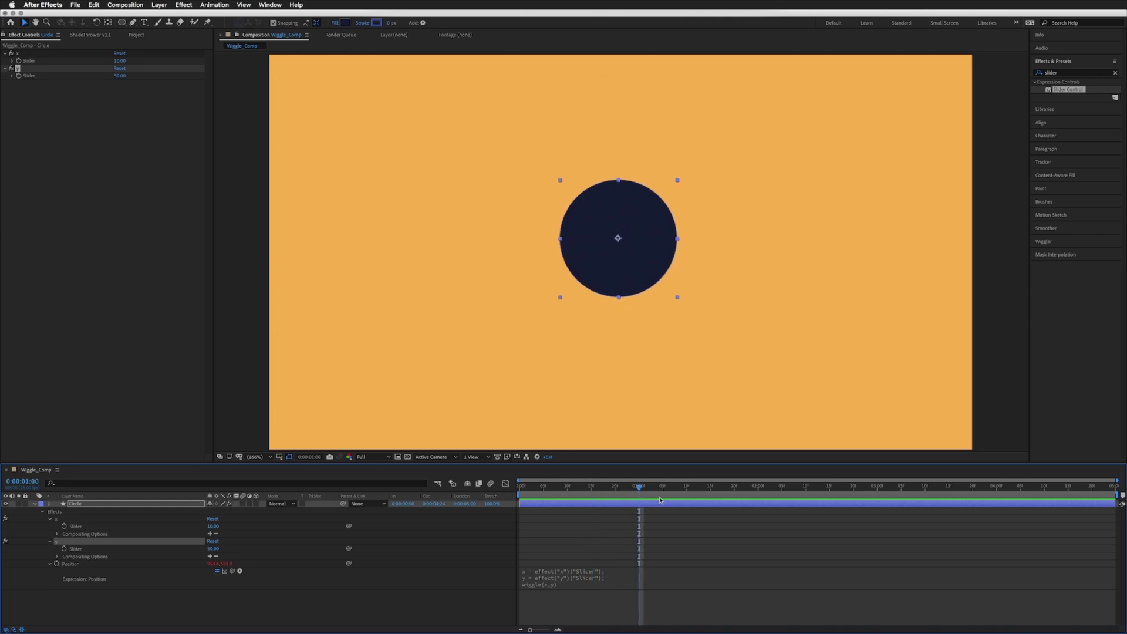
{"action": "left_click", "coordinate": [79, 551]}
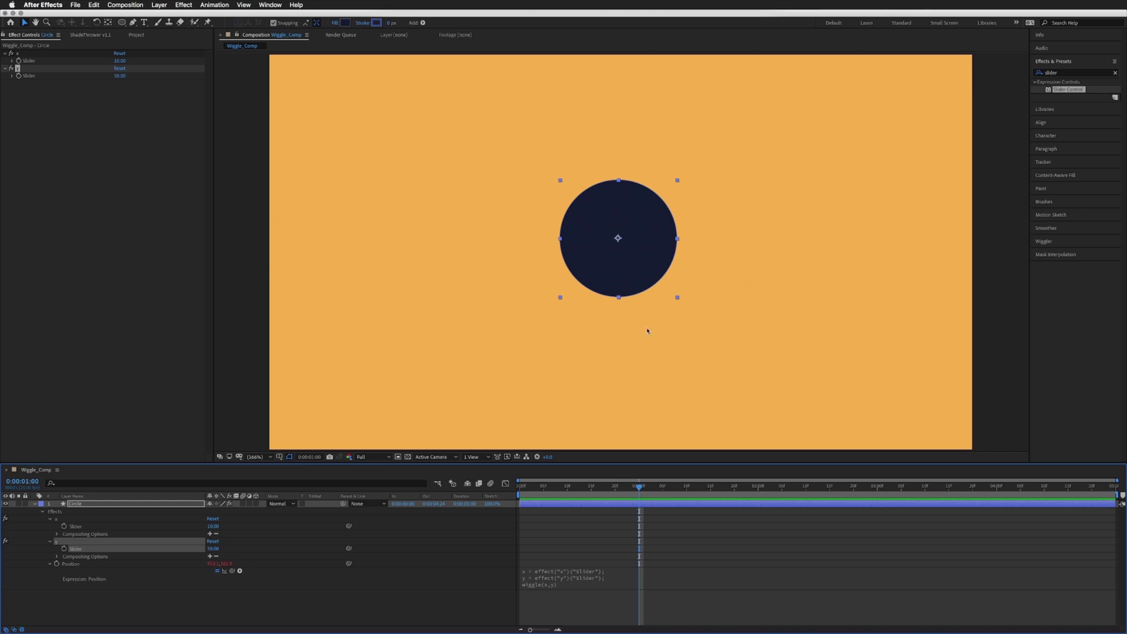
{"action": "left_click", "coordinate": [78, 528]}
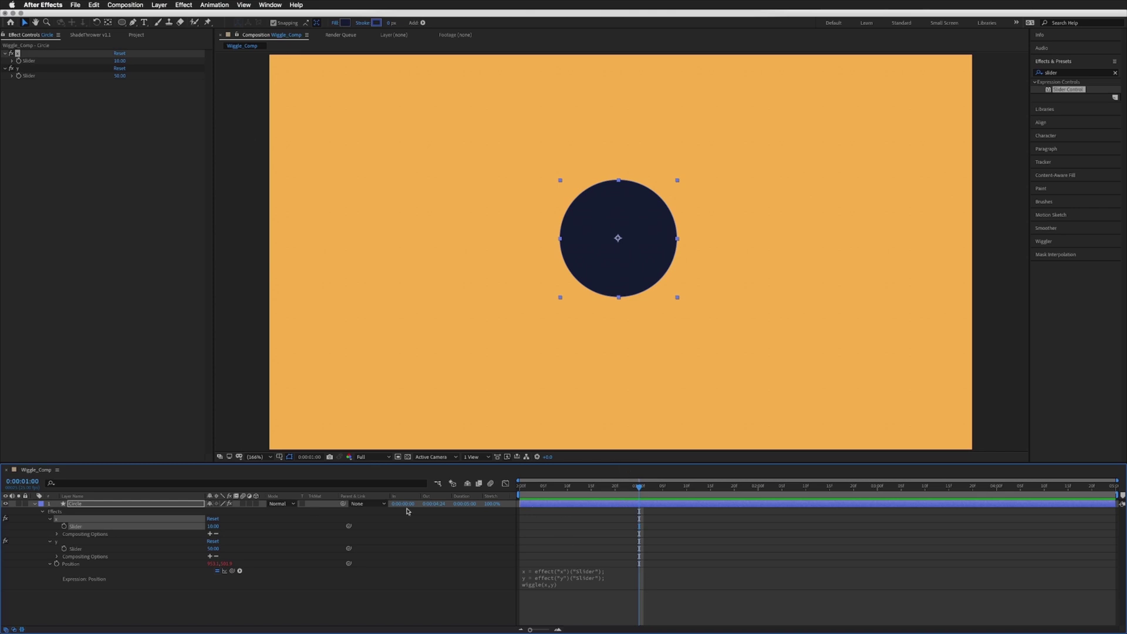
{"action": "left_click", "coordinate": [74, 550]}
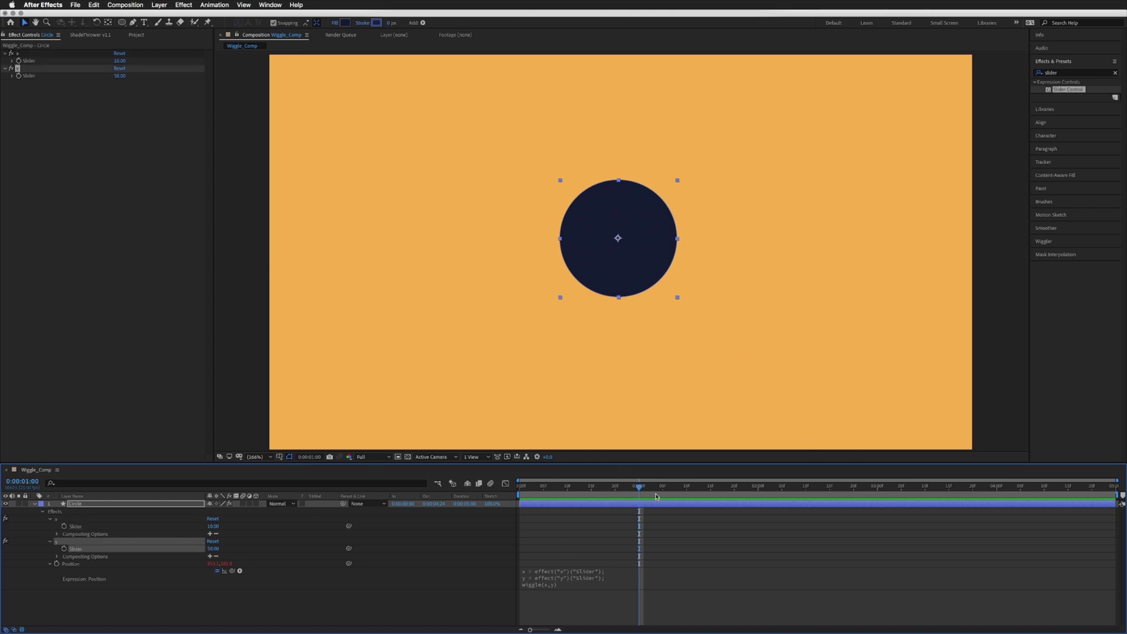
Step: Set a y Slider keyframe of 50 at 1:12
{"action": "left_click", "coordinate": [608, 525]}
{"action": "left_click_drag", "start_coordinate": [638, 487], "coordinate": [697, 487]}
{"action": "left_click", "coordinate": [53, 541]}
{"action": "left_click", "coordinate": [70, 548]}
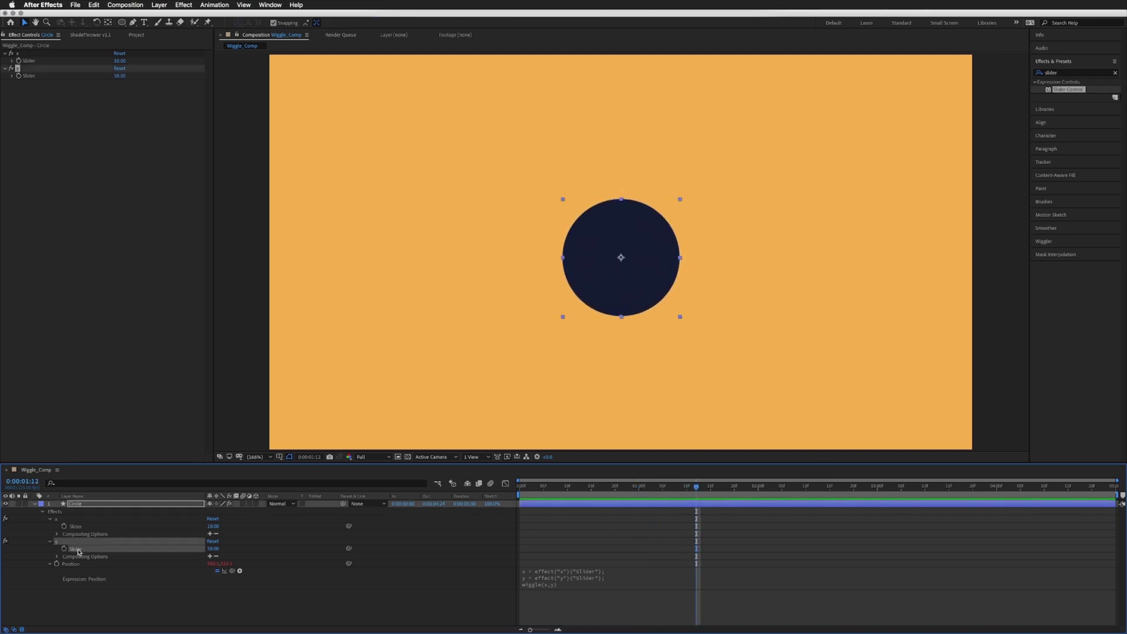
{"action": "left_click", "coordinate": [64, 548]}
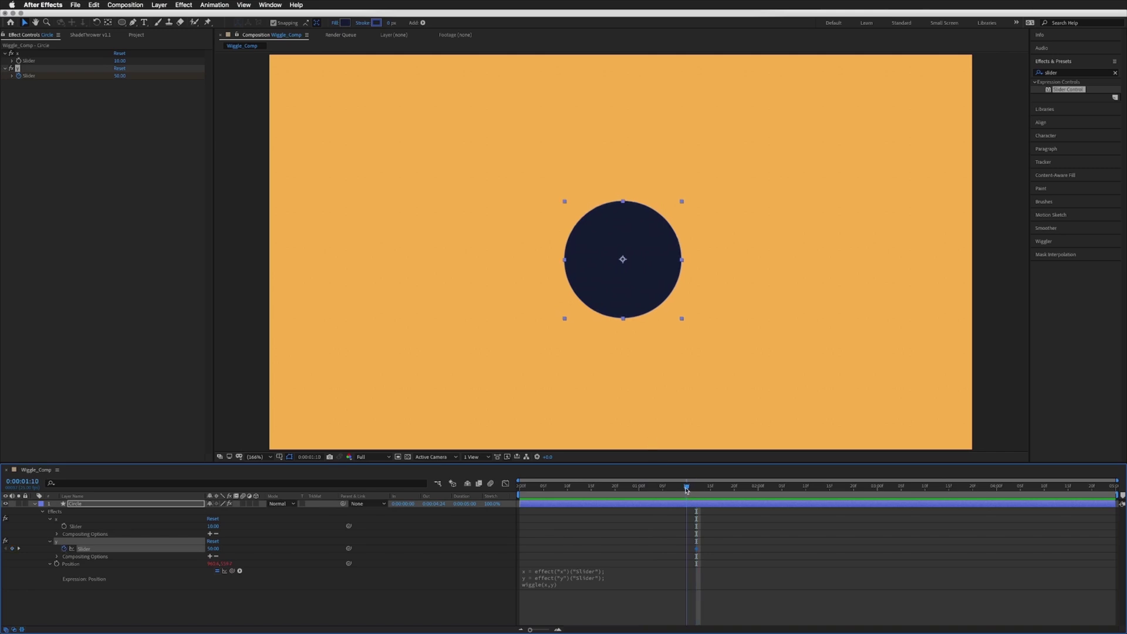
Step: Add a y Slider keyframe of 0 at 1:00, then return to frame 0
{"action": "left_click_drag", "start_coordinate": [697, 489], "coordinate": [640, 494]}
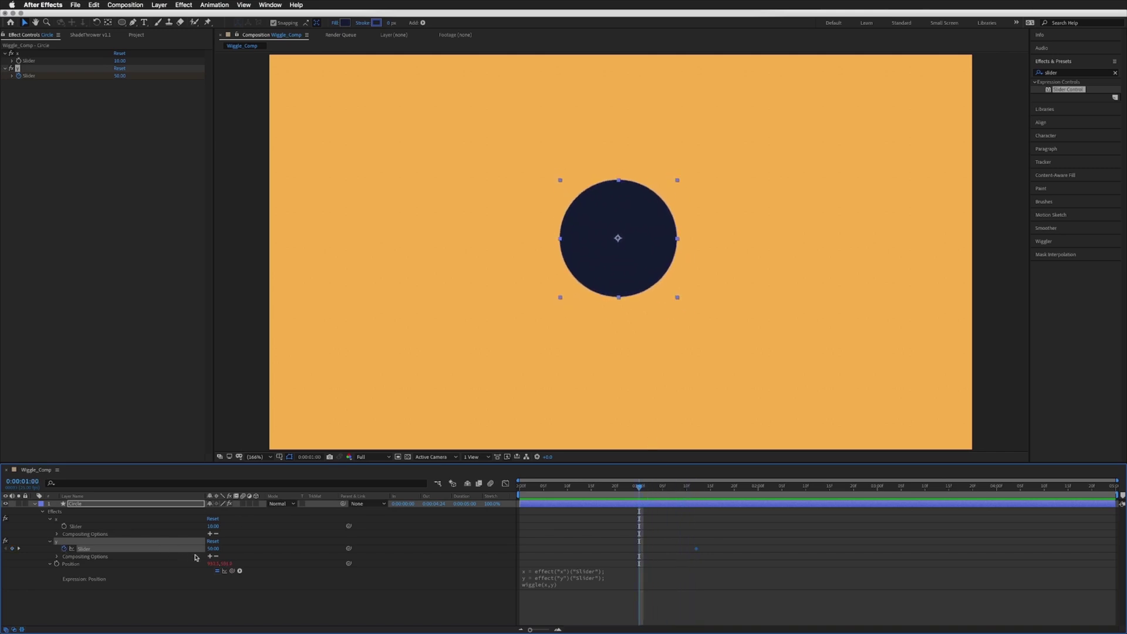
{"action": "left_click", "coordinate": [212, 549]}
{"action": "type", "text": "0"}
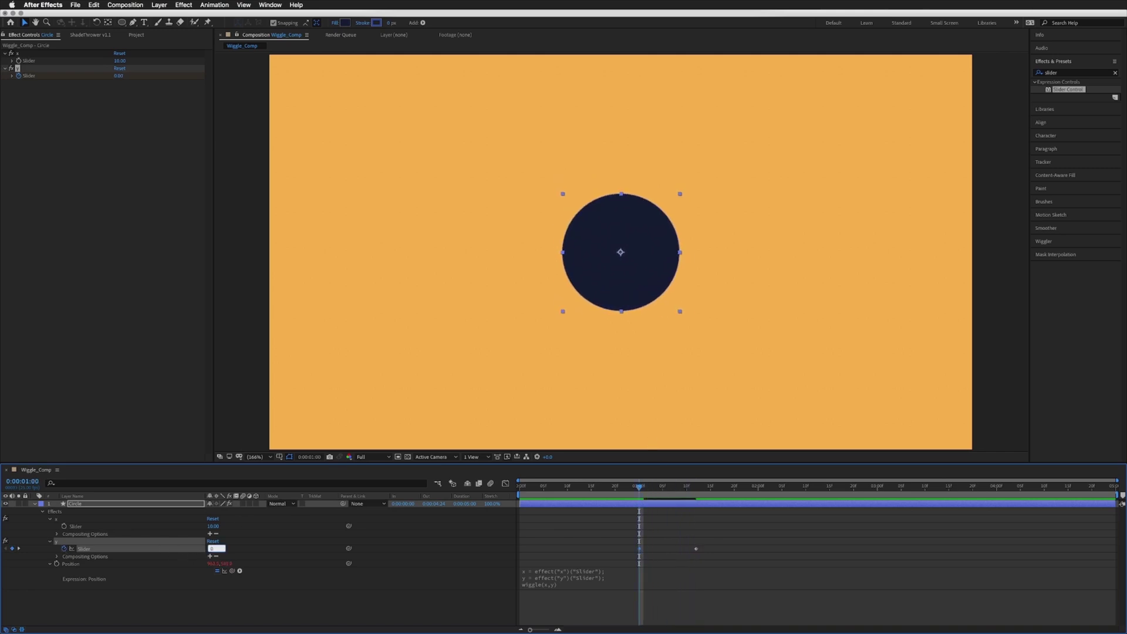
{"action": "key", "text": "Return"}
{"action": "left_click_drag", "start_coordinate": [639, 488], "coordinate": [520, 487]}
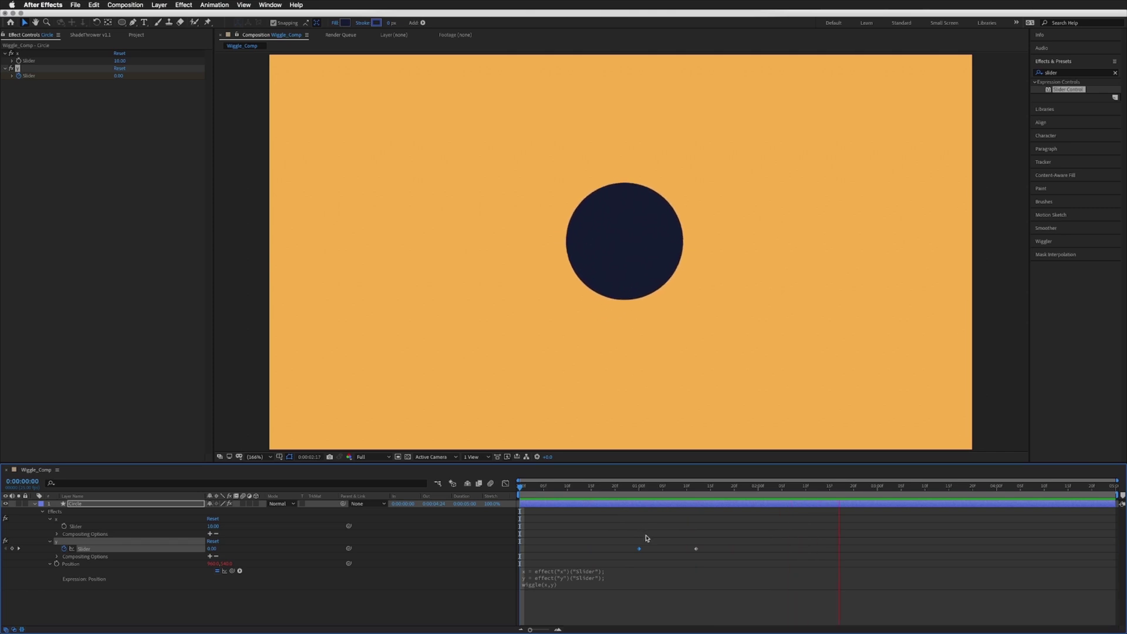
Step: Scrub to 1:02 to check the ramp and shift the second y keyframe
{"action": "key", "text": "space"}
{"action": "left_click_drag", "start_coordinate": [529, 487], "coordinate": [696, 518]}
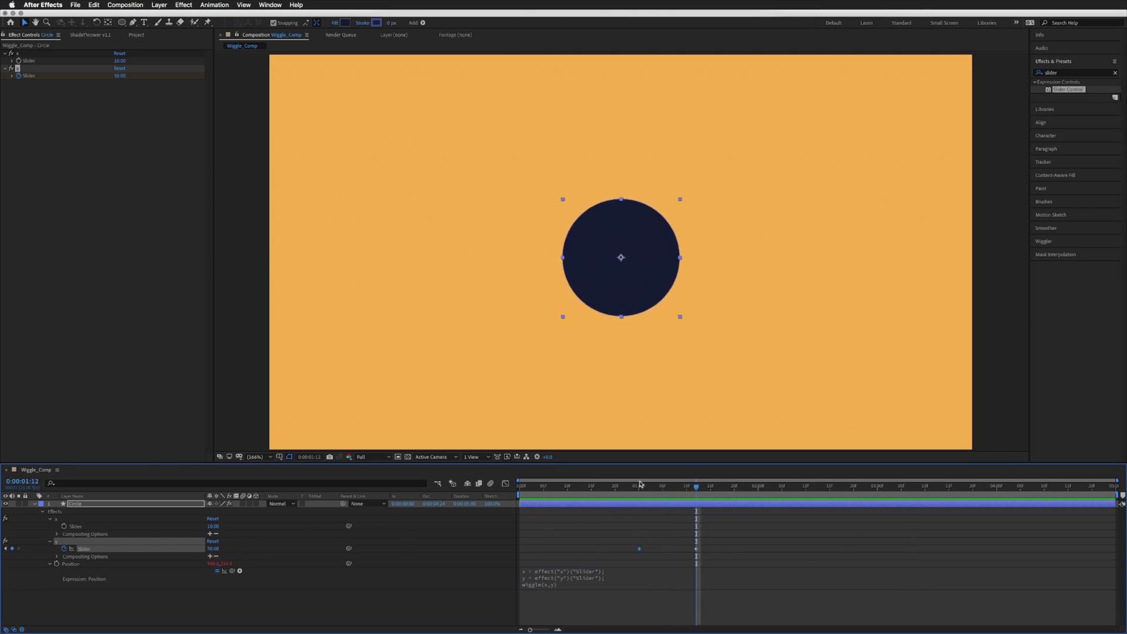
{"action": "left_click_drag", "start_coordinate": [640, 489], "coordinate": [648, 489]}
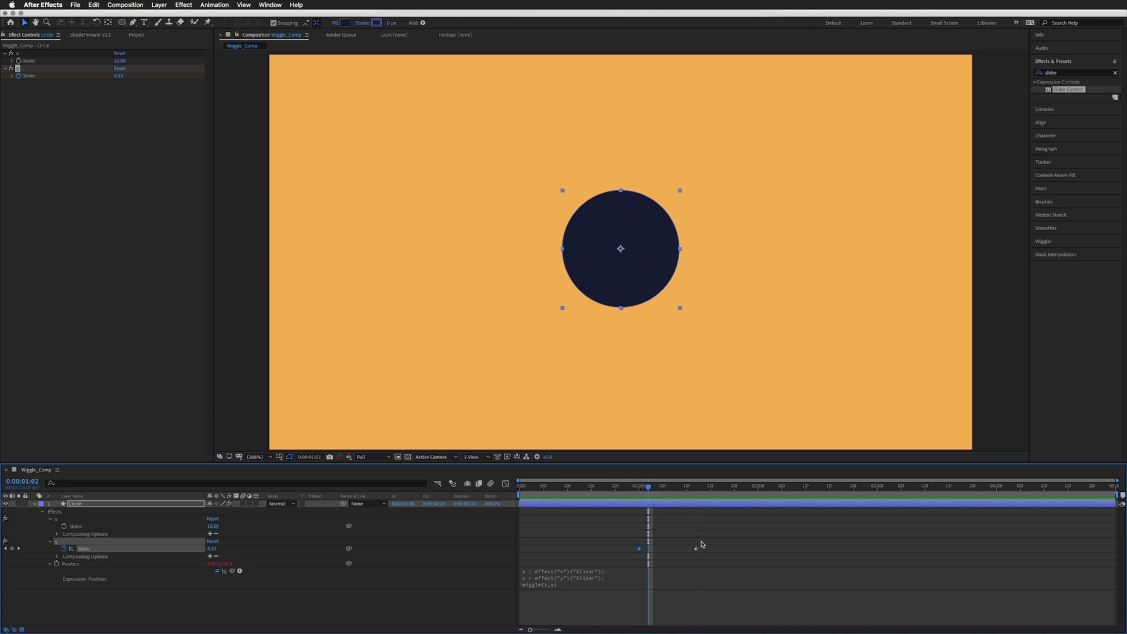
{"action": "left_click_drag", "start_coordinate": [696, 549], "coordinate": [644, 548]}
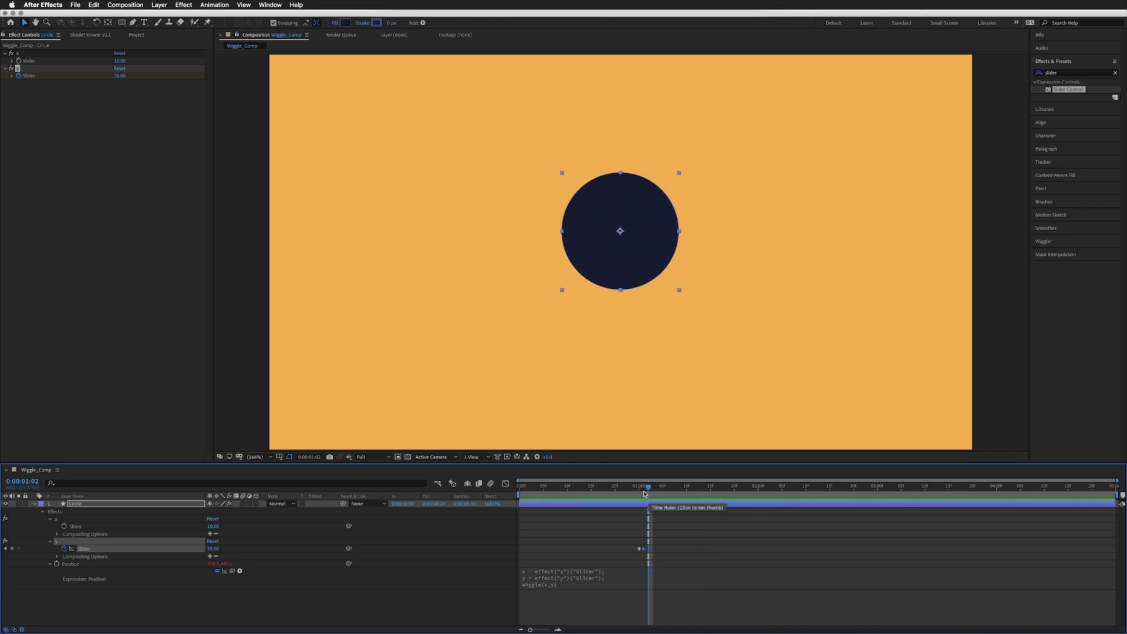
Step: Preview from the start, drag the 50 keyframe later, and preview again
{"action": "key", "text": "Home"}
{"action": "key", "text": "space"}
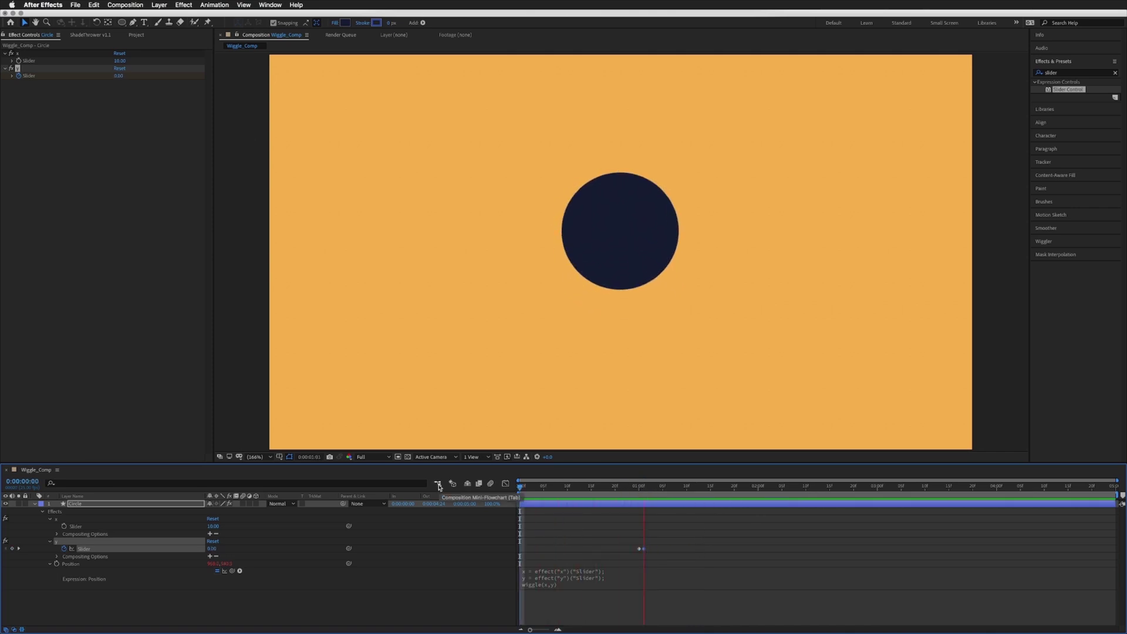
{"action": "key", "text": "space"}
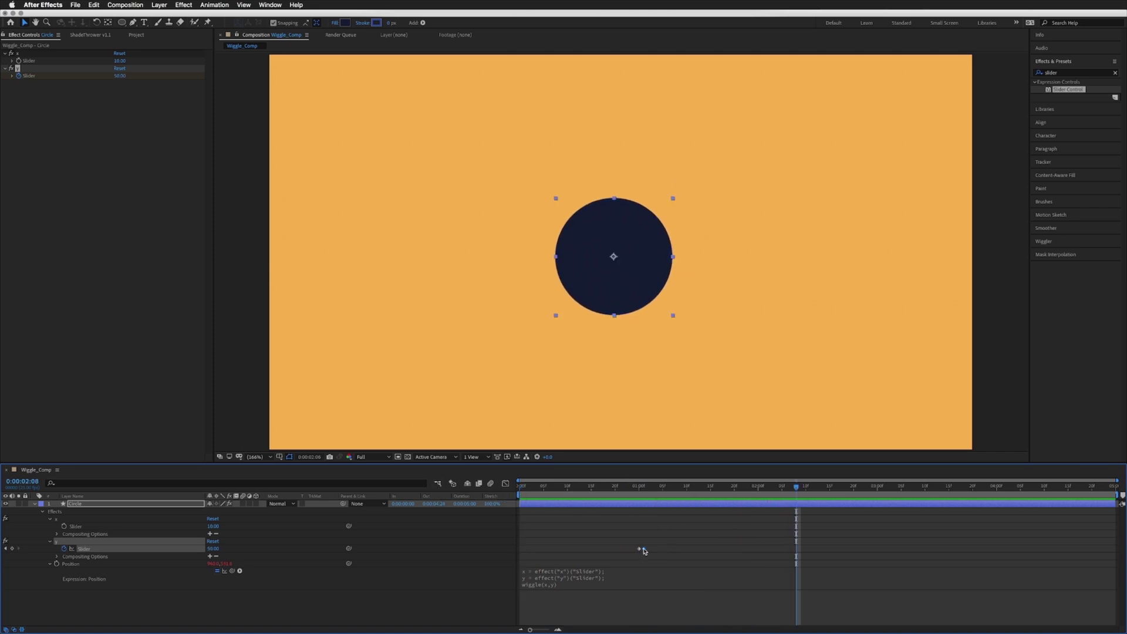
{"action": "left_click_drag", "start_coordinate": [796, 548], "coordinate": [743, 549]}
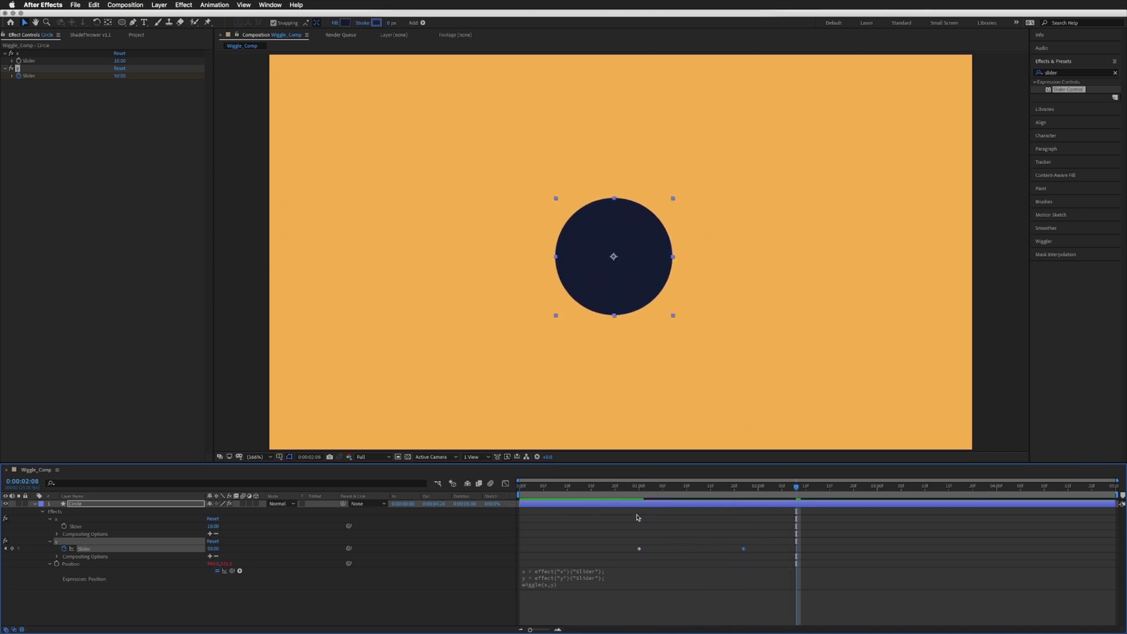
{"action": "key", "text": "space"}
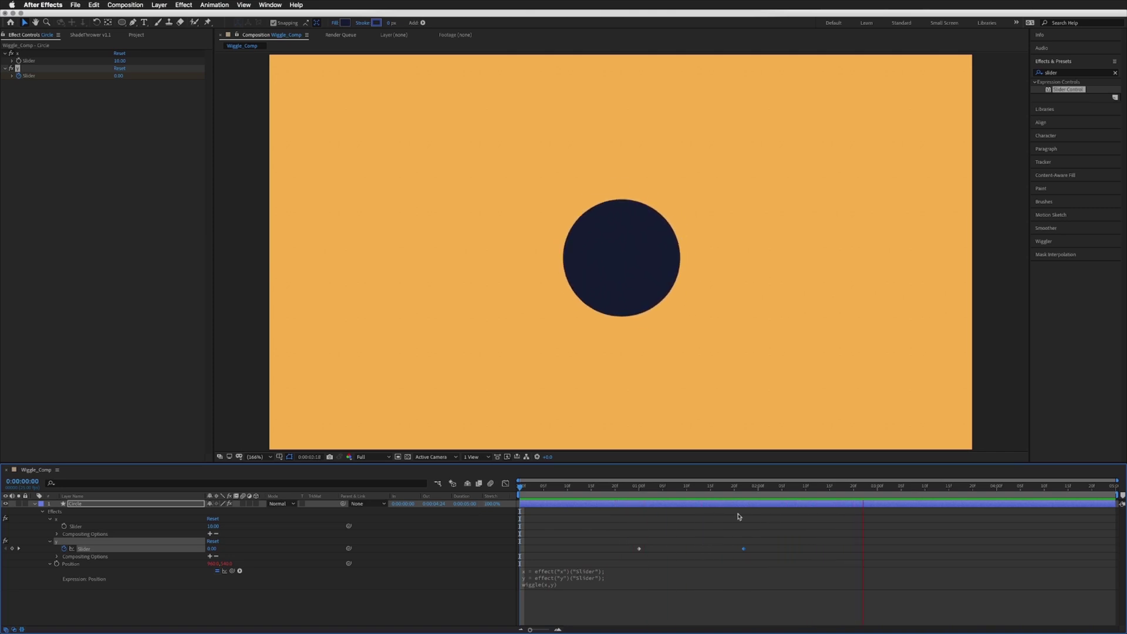
Step: Move the 50 keyframe back, add a 50 keyframe at 2:16, and set 0 at 3:01
{"action": "key", "text": "space"}
{"action": "left_click_drag", "start_coordinate": [744, 548], "coordinate": [691, 549]}
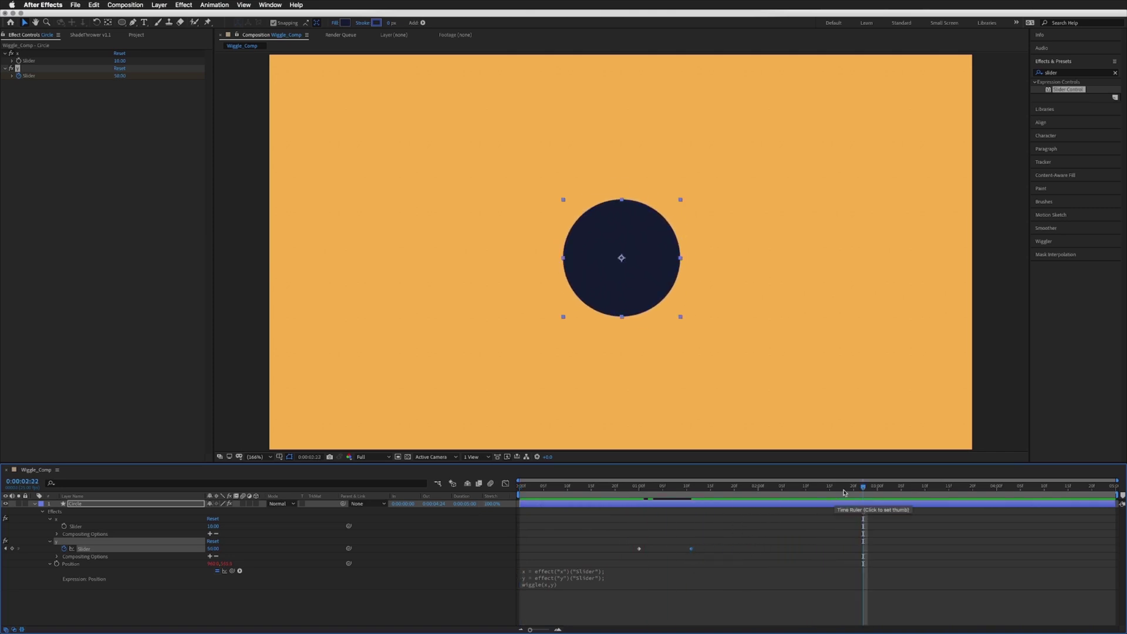
{"action": "left_click", "coordinate": [835, 487]}
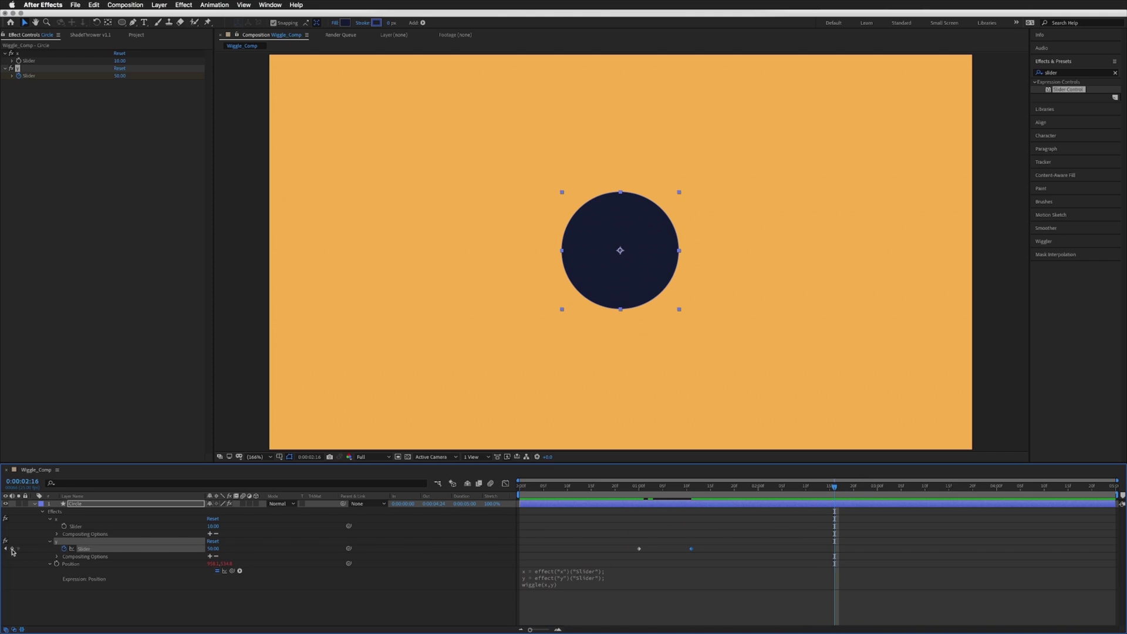
{"action": "left_click", "coordinate": [852, 486]}
{"action": "left_click_drag", "start_coordinate": [861, 491], "coordinate": [881, 494]}
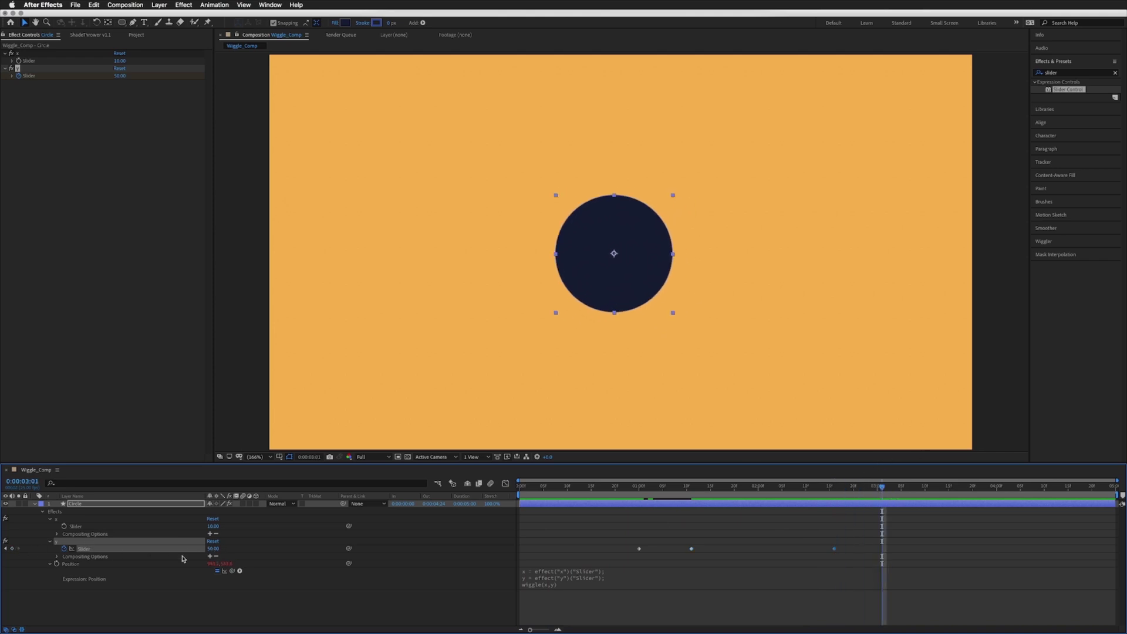
{"action": "left_click", "coordinate": [212, 548]}
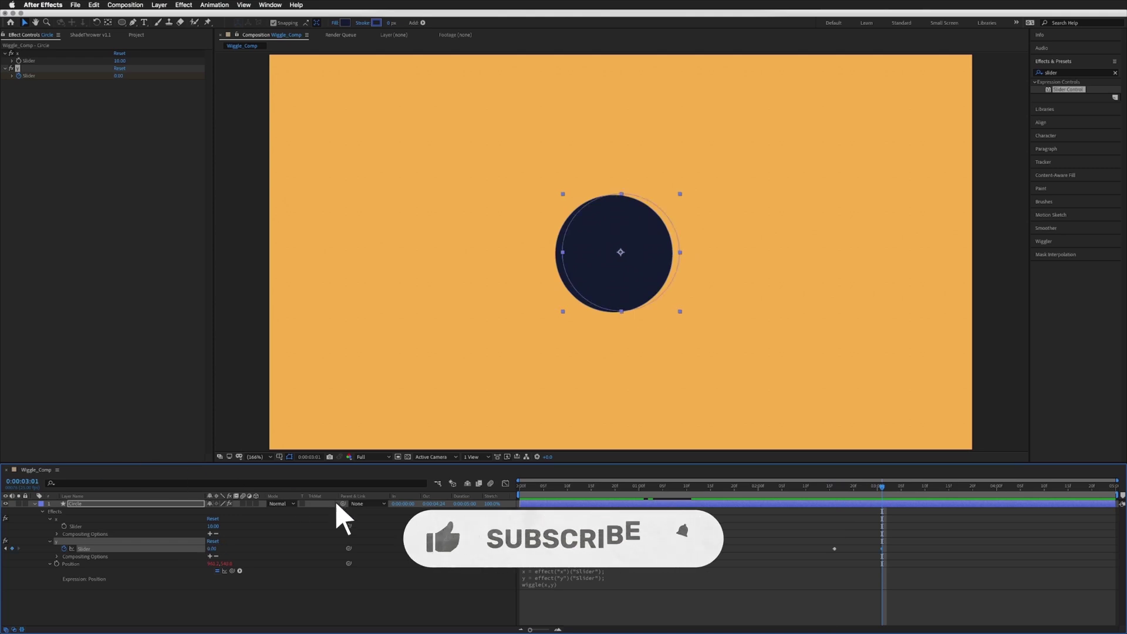
{"action": "key", "text": "Return"}
Step: Preview the wiggle ramping in and fading out
{"action": "left_click", "coordinate": [784, 435]}
{"action": "key", "text": "space"}
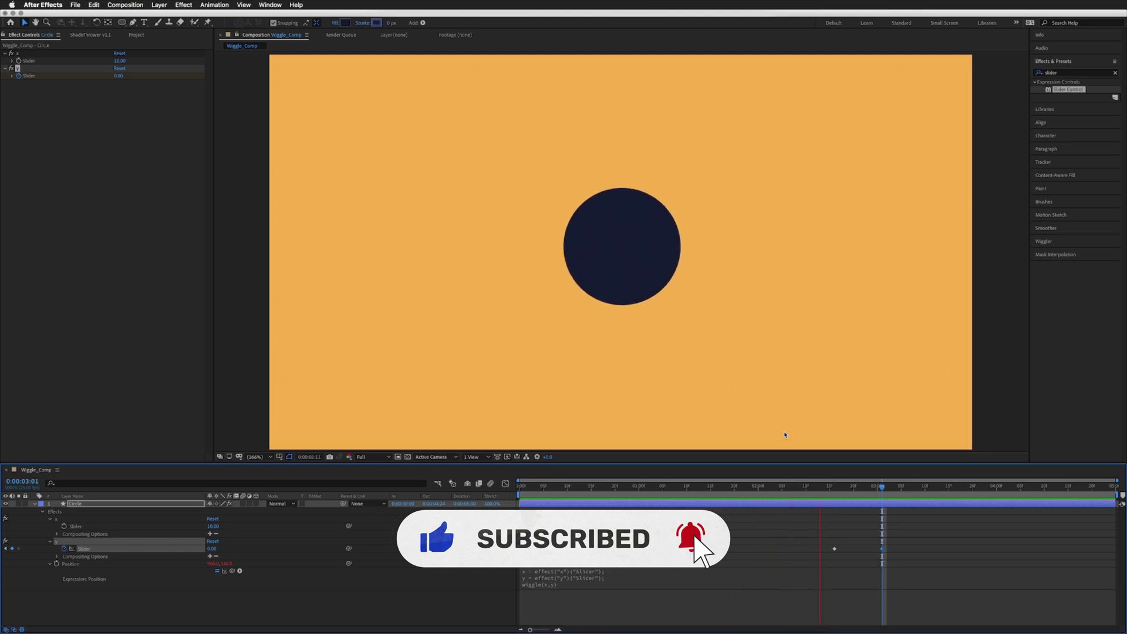
{"action": "left_click", "coordinate": [876, 533]}
{"action": "key", "text": "space"}
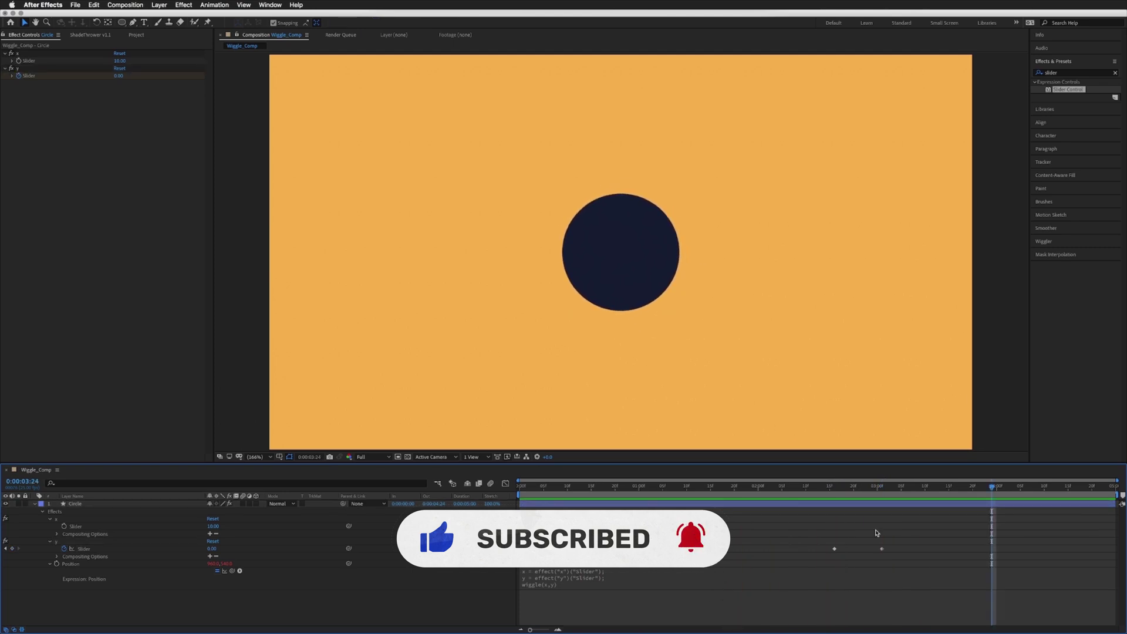